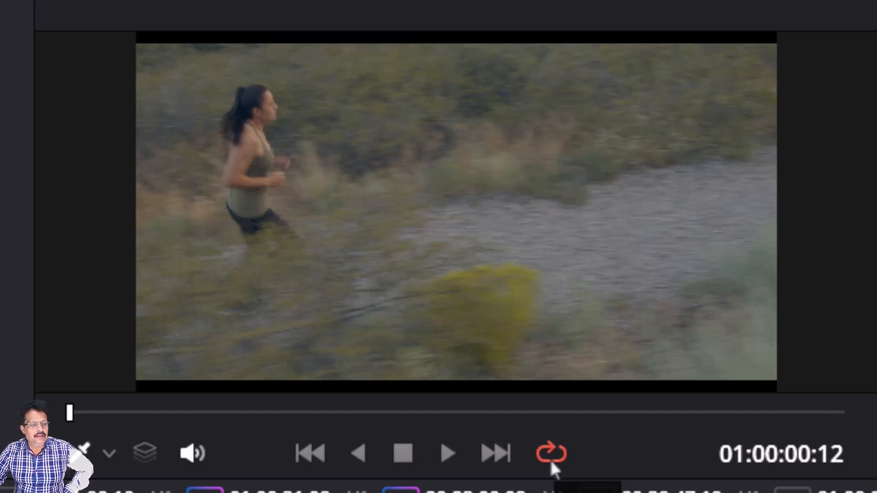
Play through the clip of the woman running and return the playhead to its start
{"action": "left_click", "coordinate": [448, 463]}
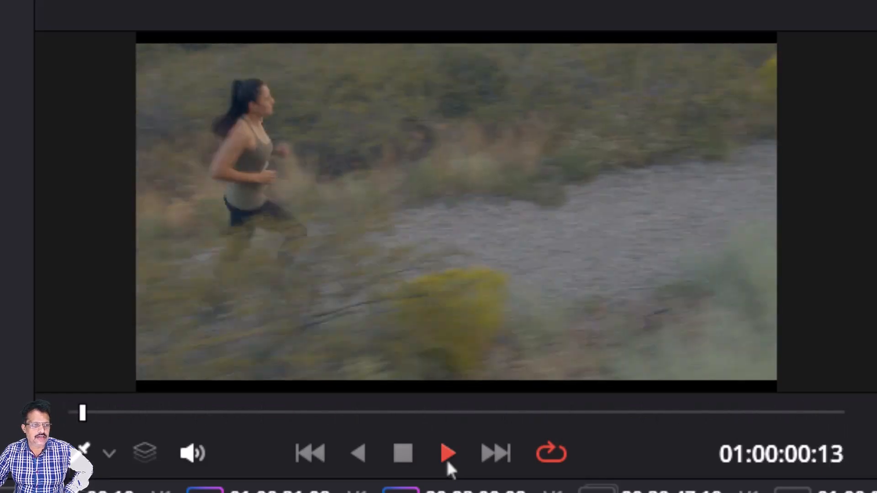
{"action": "left_click", "coordinate": [411, 457]}
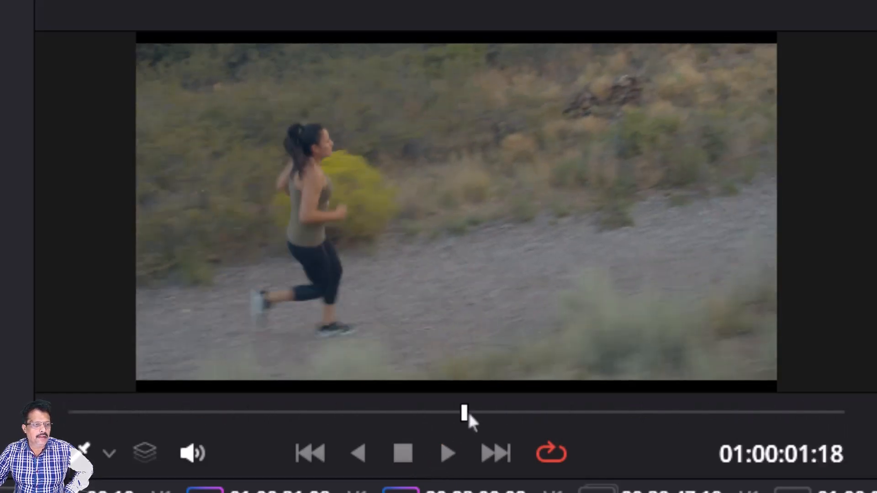
{"action": "left_click_drag", "start_coordinate": [466, 413], "coordinate": [62, 413]}
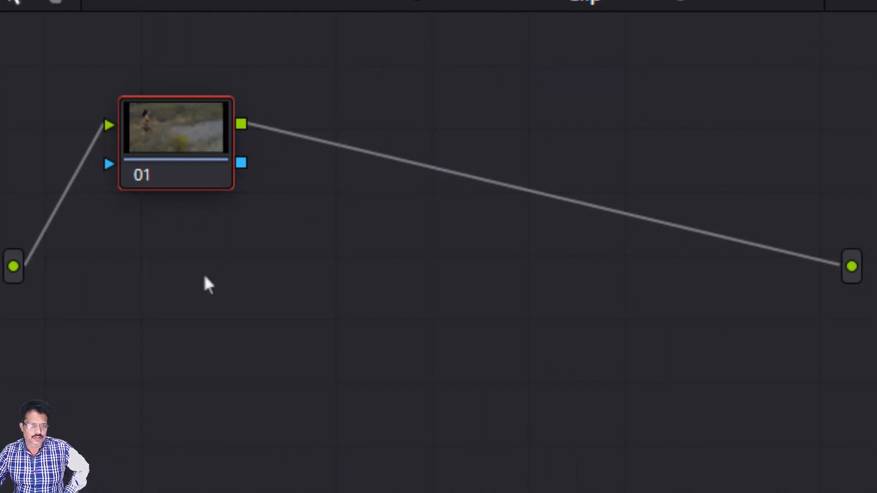
Reset all grades and nodes of the clip and move node 01 slightly higher in the node graph
{"action": "right_click", "coordinate": [158, 276]}
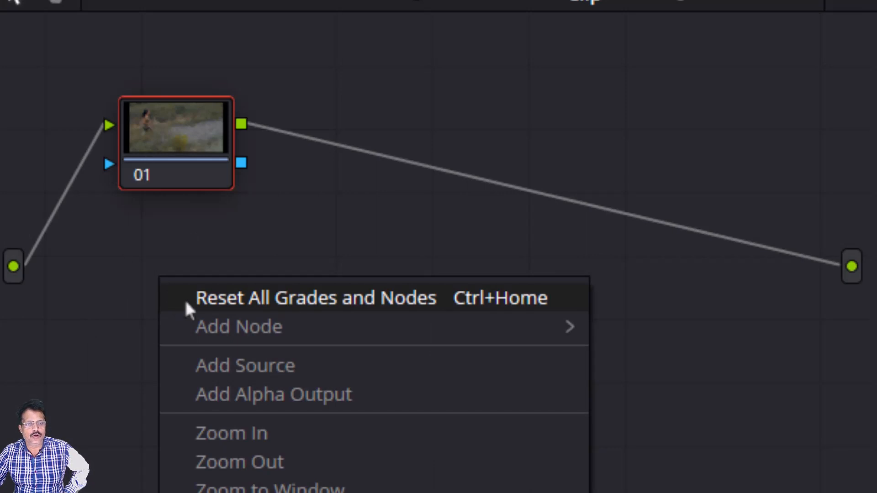
{"action": "left_click", "coordinate": [202, 297]}
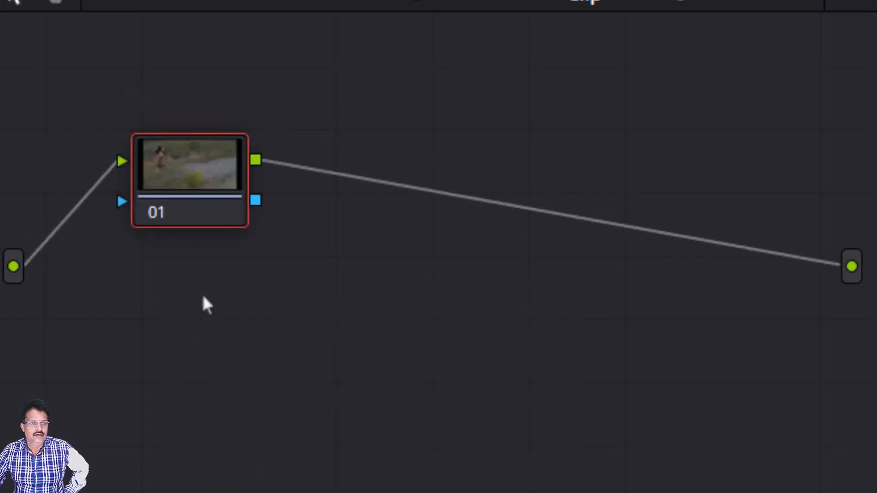
{"action": "left_click_drag", "start_coordinate": [185, 159], "coordinate": [176, 114]}
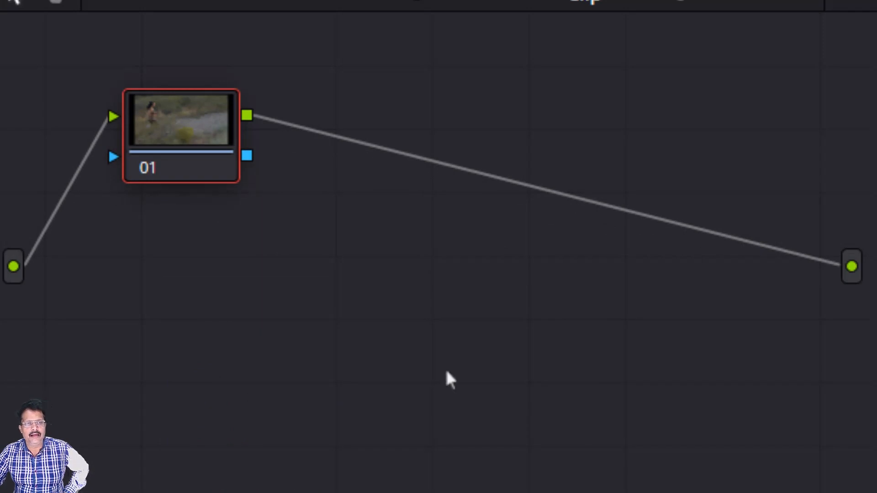
Label node 01 "Correction"
{"action": "right_click", "coordinate": [170, 122]}
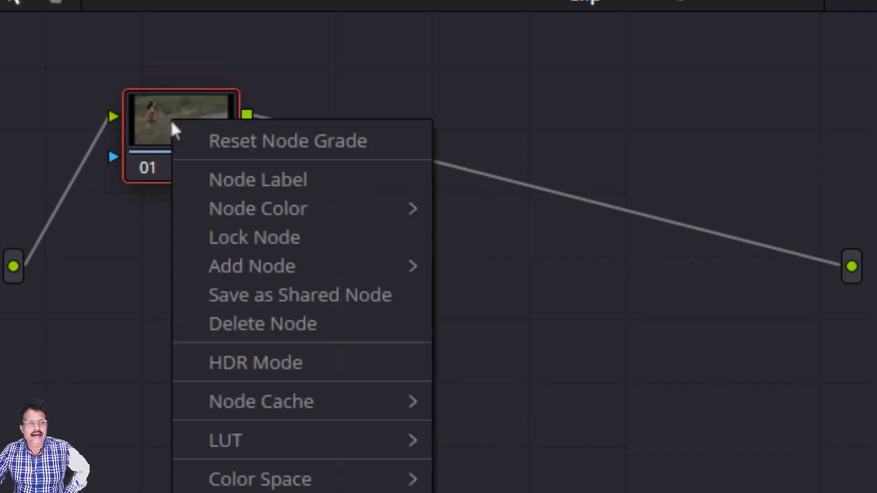
{"action": "left_click", "coordinate": [215, 178]}
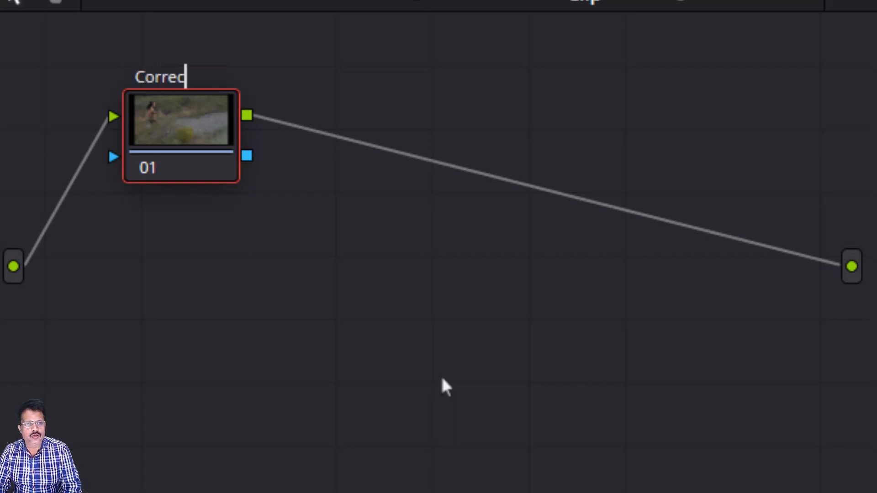
{"action": "type", "text": "Correction"}
{"action": "key", "text": "Return"}
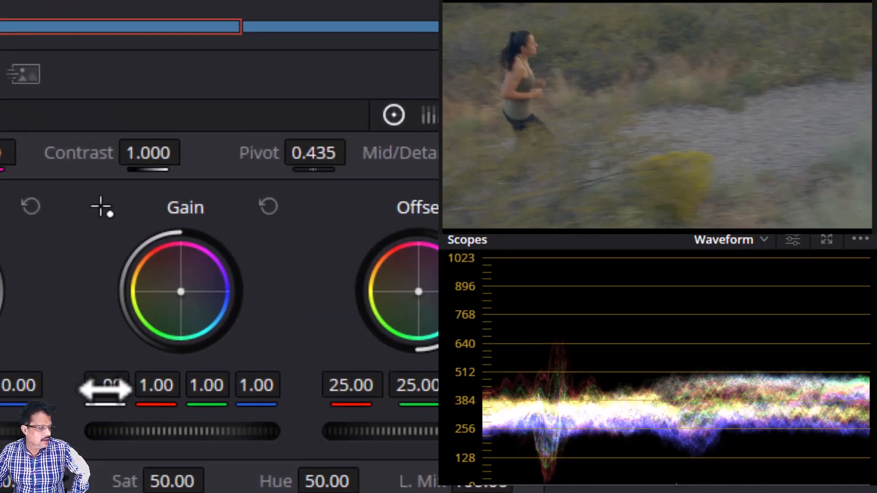
Balance the clip's primaries by setting master Gain to 1.40 and master Gamma to -0.03, and lowering master Lift slightly
{"action": "mouse_move", "coordinate": [105, 390]}
{"action": "left_mouse_down"}
{"action": "mouse_move", "coordinate": [162, 390]}
{"action": "mouse_move", "coordinate": [102, 391]}
{"action": "left_mouse_up"}
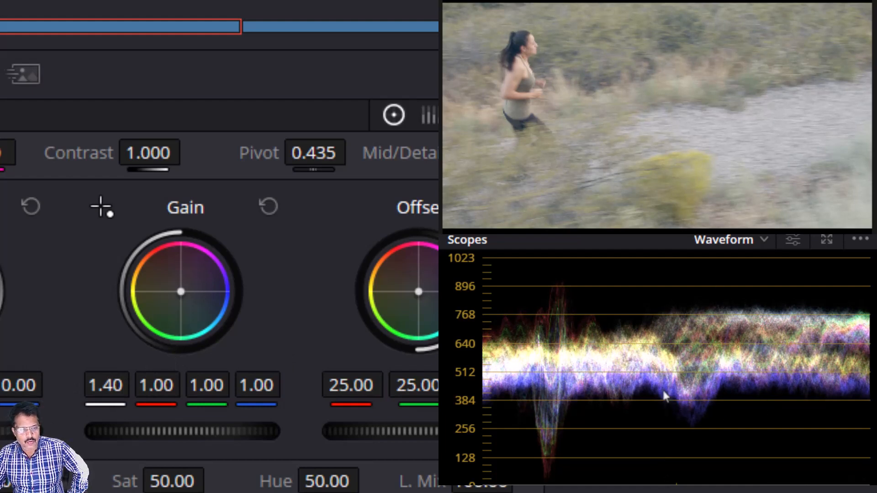
{"action": "scroll", "coordinate": [182, 412], "scroll_direction": "left", "scroll_amount": 5}
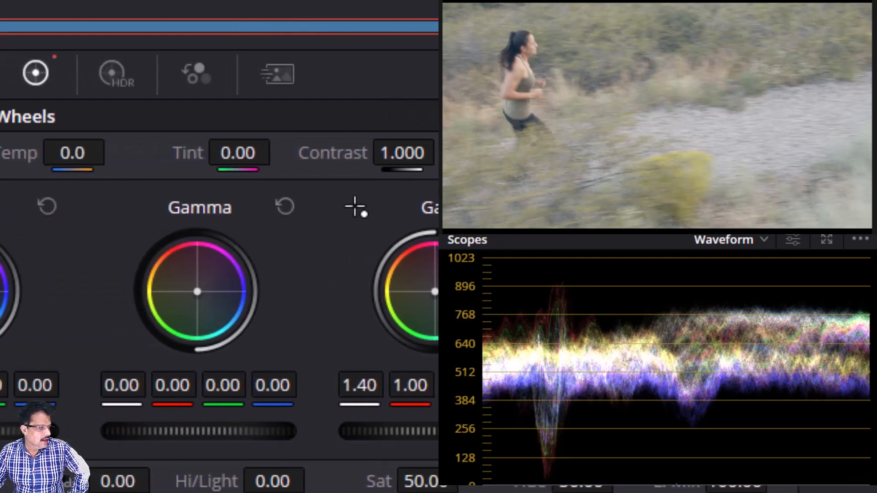
{"action": "mouse_move", "coordinate": [121, 393]}
{"action": "left_mouse_down"}
{"action": "mouse_move", "coordinate": [135, 393]}
{"action": "mouse_move", "coordinate": [113, 393]}
{"action": "left_mouse_up"}
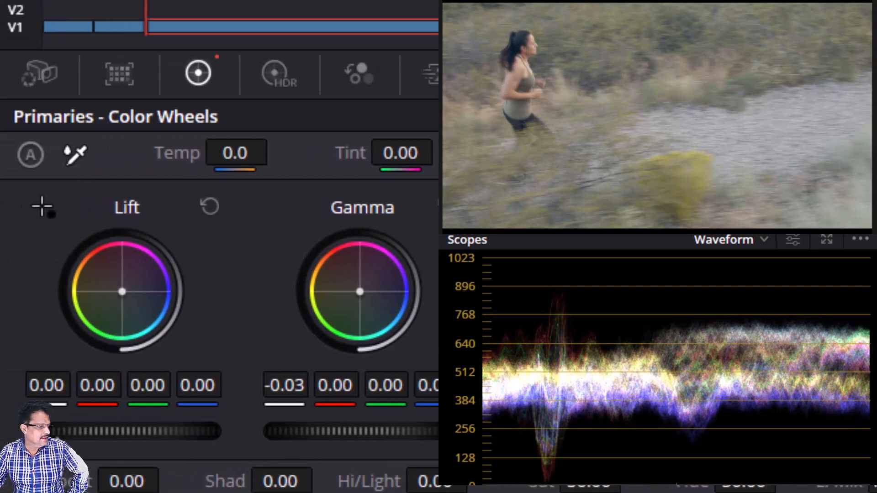
{"action": "left_click_drag", "start_coordinate": [44, 386], "coordinate": [35, 386]}
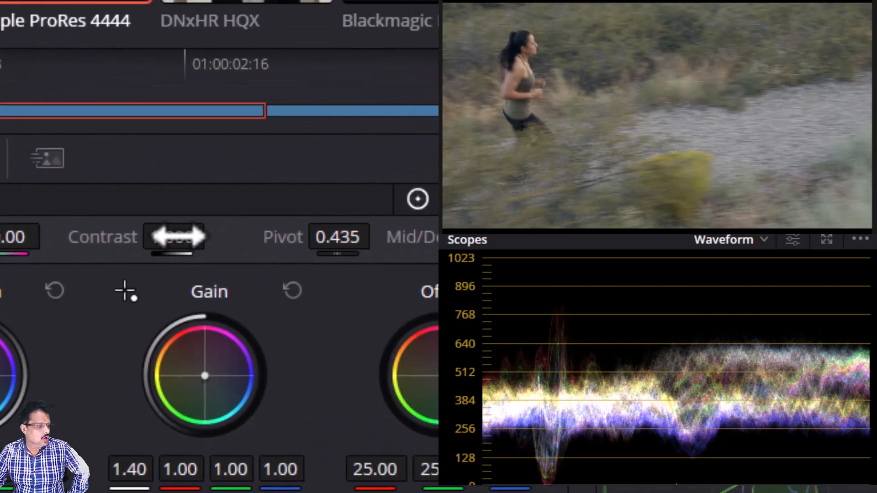
Set the primaries Contrast to 1.200 and the Pivot to 0.300
{"action": "mouse_move", "coordinate": [136, 250]}
{"action": "left_mouse_down"}
{"action": "mouse_move", "coordinate": [178, 242]}
{"action": "mouse_move", "coordinate": [127, 241]}
{"action": "left_mouse_up"}
{"action": "left_click_drag", "start_coordinate": [304, 240], "coordinate": [343, 244]}
{"action": "left_click", "coordinate": [299, 246]}
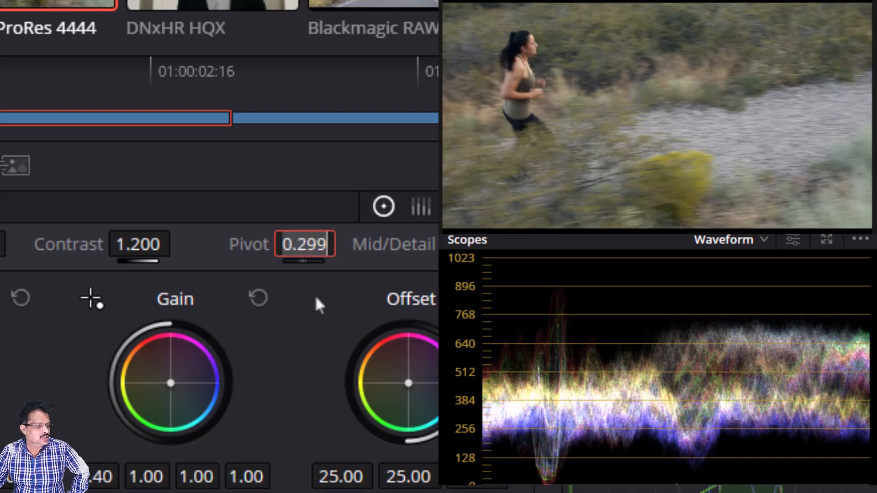
{"action": "key", "text": "BackSpace"}
{"action": "type", "text": "0.300"}
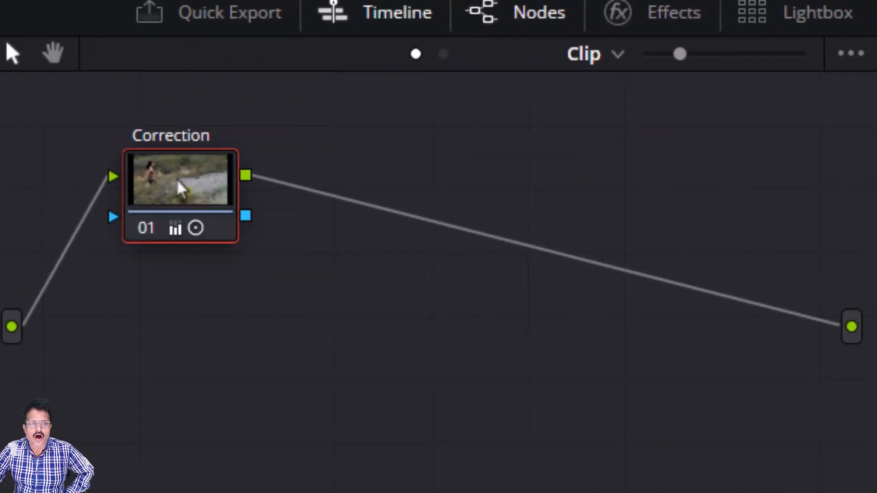
Add a serial node after the Correction node and label it "Runner"
{"action": "right_click", "coordinate": [180, 187]}
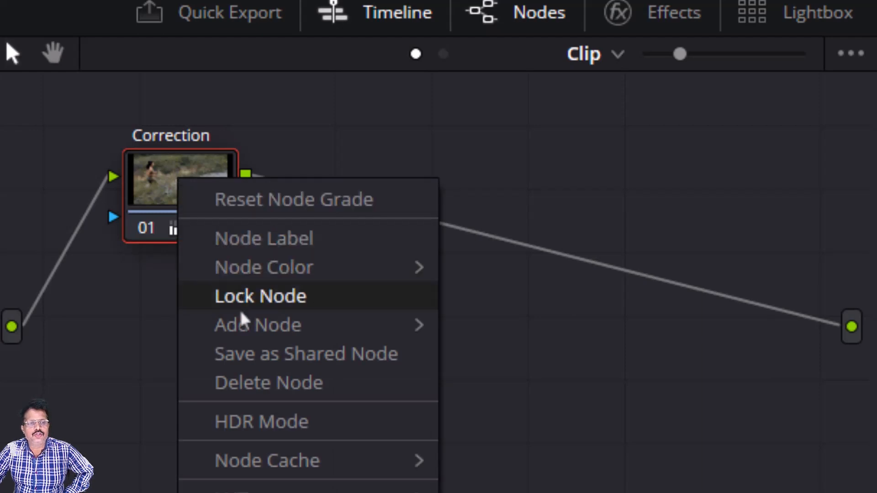
{"action": "mouse_move", "coordinate": [242, 336]}
{"action": "left_click", "coordinate": [475, 336]}
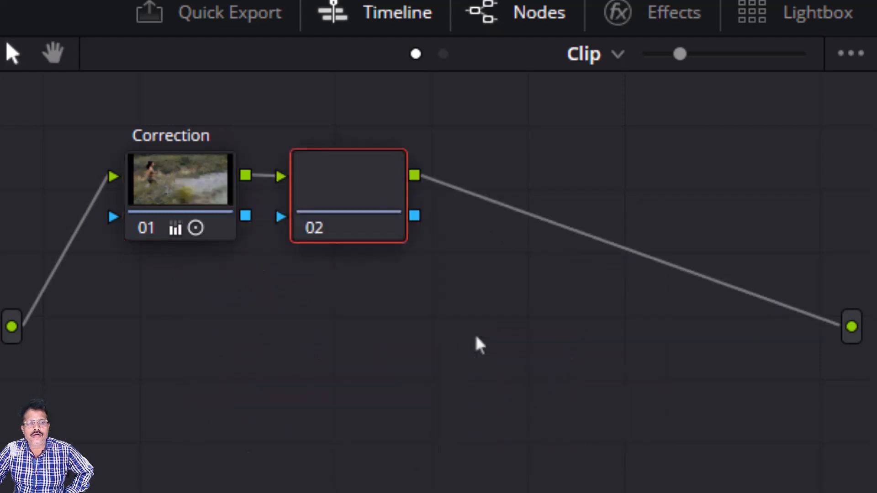
{"action": "right_click", "coordinate": [348, 194]}
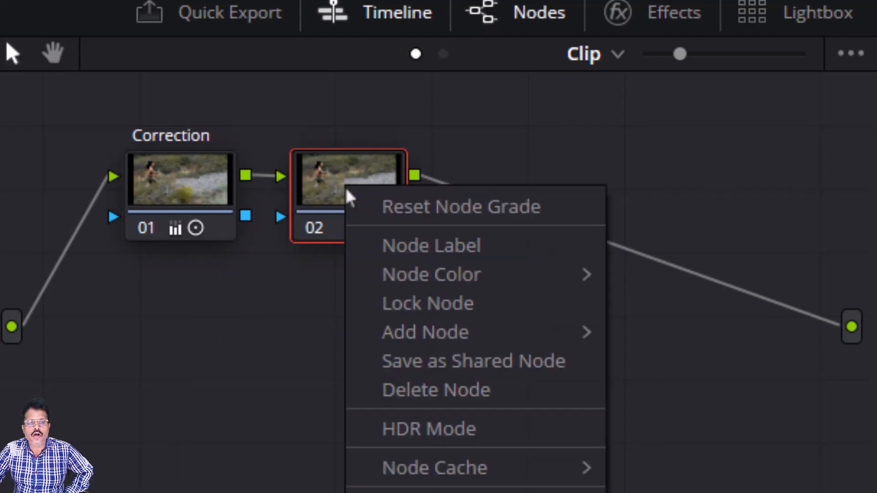
{"action": "left_click", "coordinate": [379, 245]}
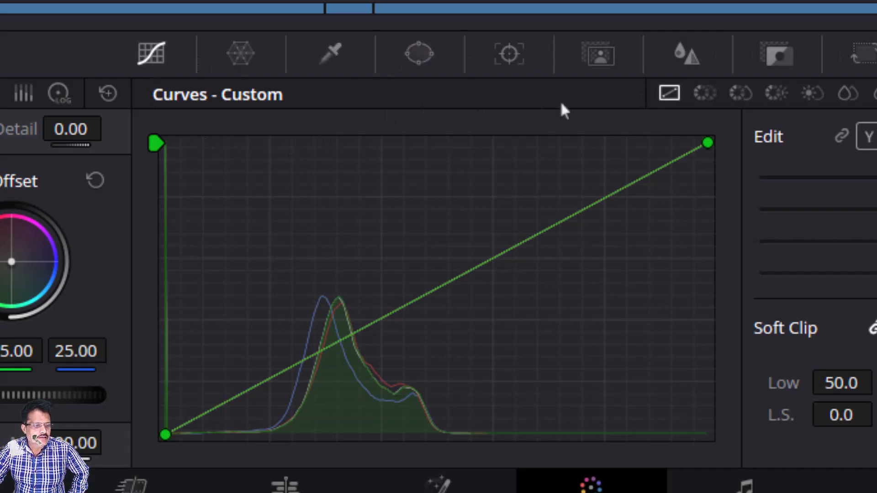
Open Magic Mask for the Runner node in Person Mask mode, look at the Features option and return to whole-Person masking
{"action": "left_click", "coordinate": [599, 59]}
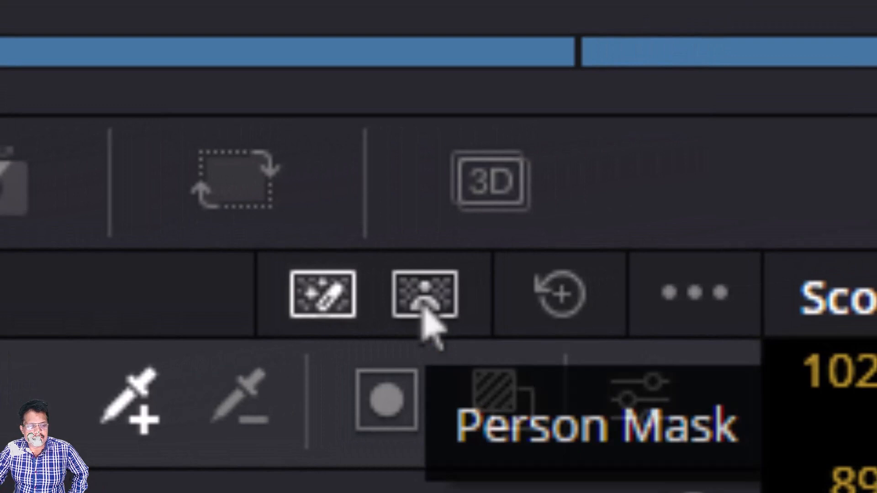
{"action": "left_click", "coordinate": [424, 306]}
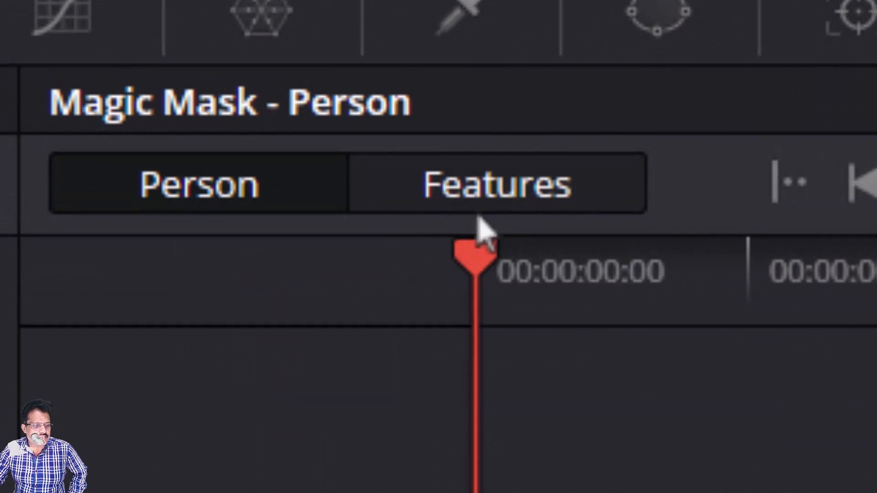
{"action": "left_click", "coordinate": [491, 188]}
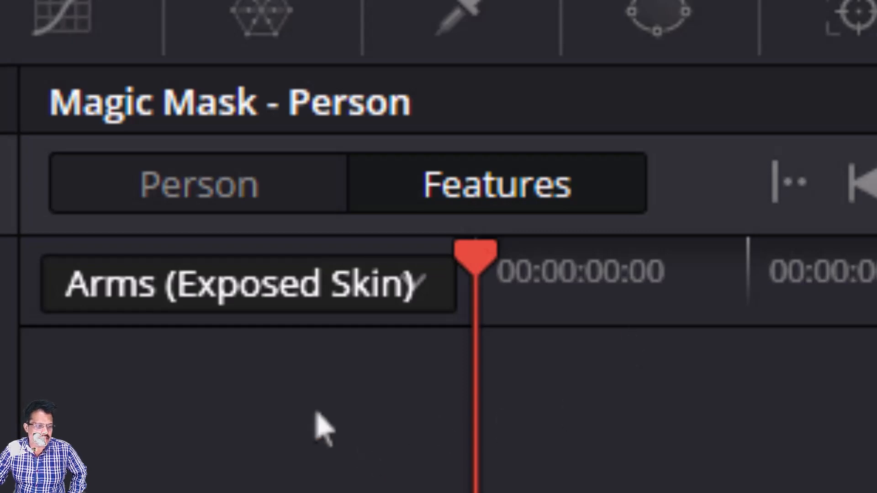
{"action": "left_click", "coordinate": [212, 201]}
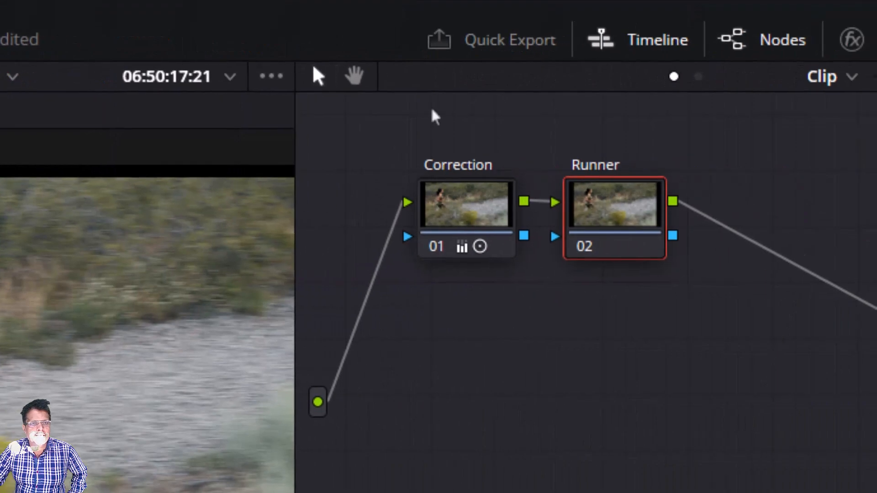
{"action": "left_click", "coordinate": [633, 44]}
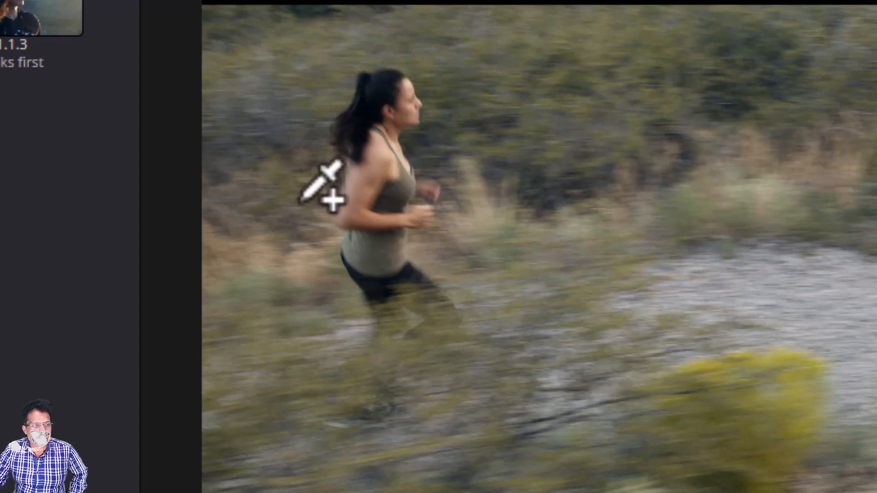
Mark the runner's face with a Magic Mask stroke and turn on the mask overlay
{"action": "left_click", "coordinate": [403, 109]}
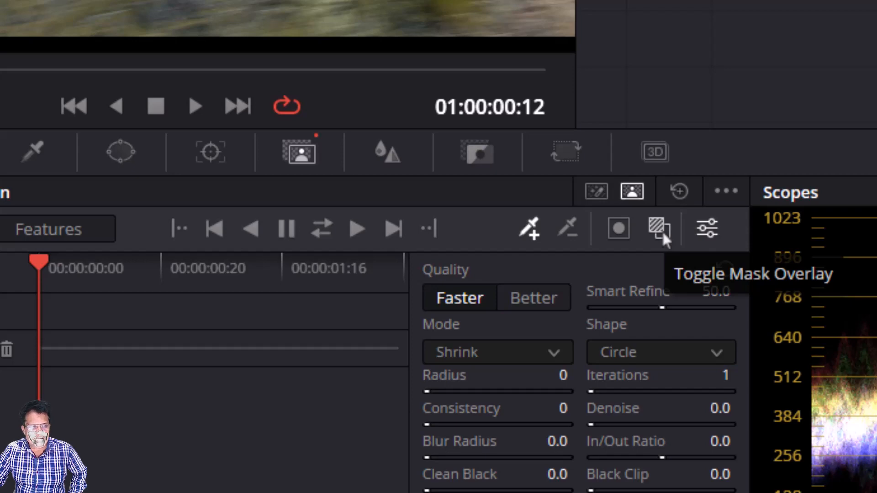
{"action": "left_click", "coordinate": [662, 230]}
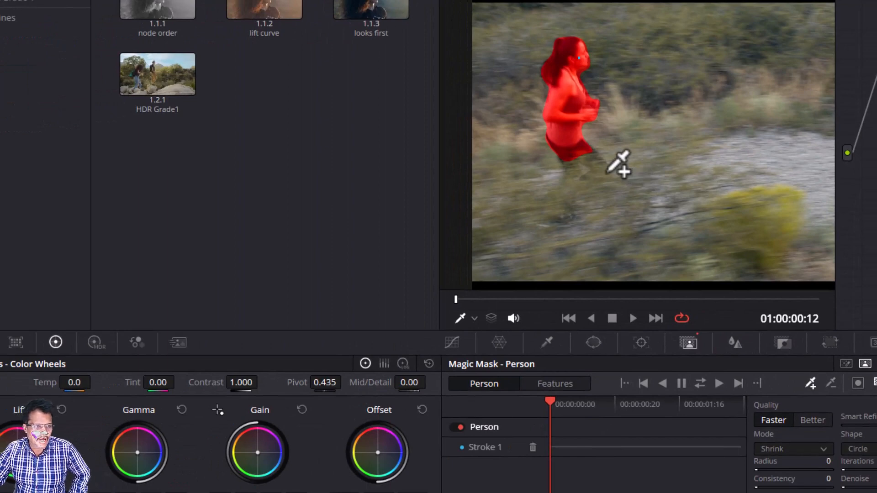
{"action": "scroll", "coordinate": [607, 173], "scroll_direction": "down", "scroll_amount": 1}
{"action": "scroll", "coordinate": [618, 162], "scroll_direction": "down", "scroll_amount": 2}
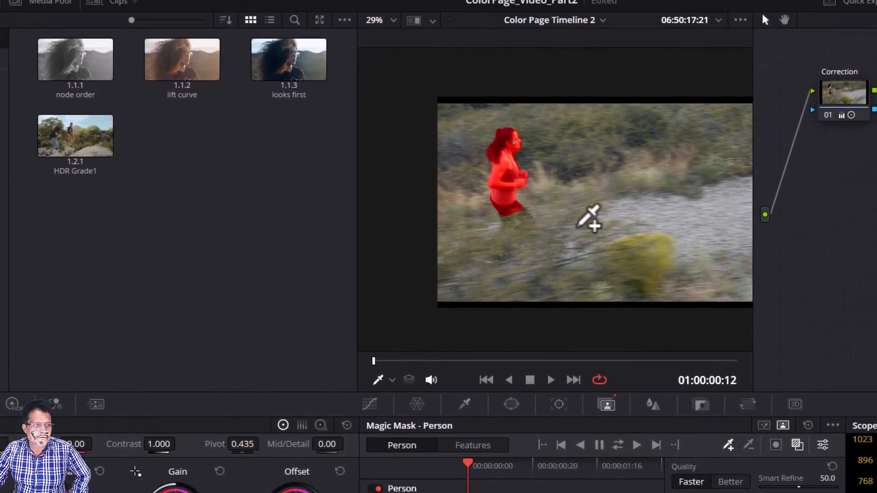
{"action": "left_click_drag", "start_coordinate": [589, 219], "coordinate": [518, 206]}
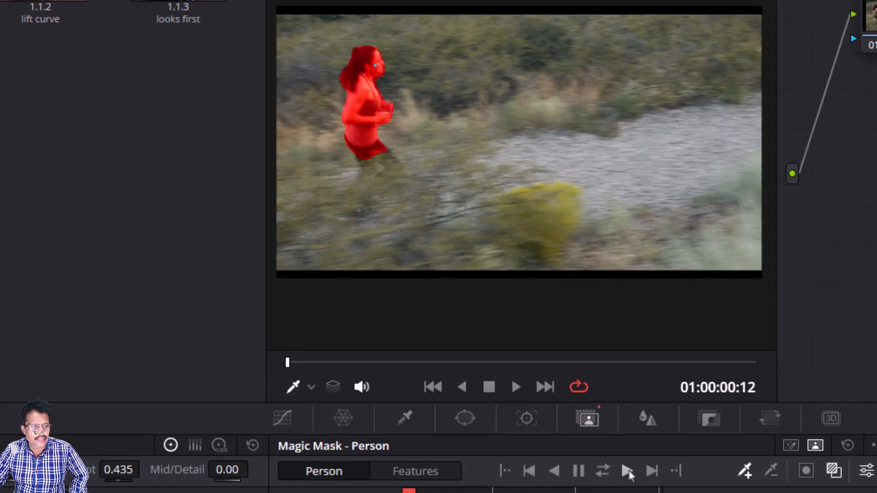
Track the runner's mask forward to the end of the clip and scrub through the footage to check the overlay
{"action": "left_click", "coordinate": [629, 471]}
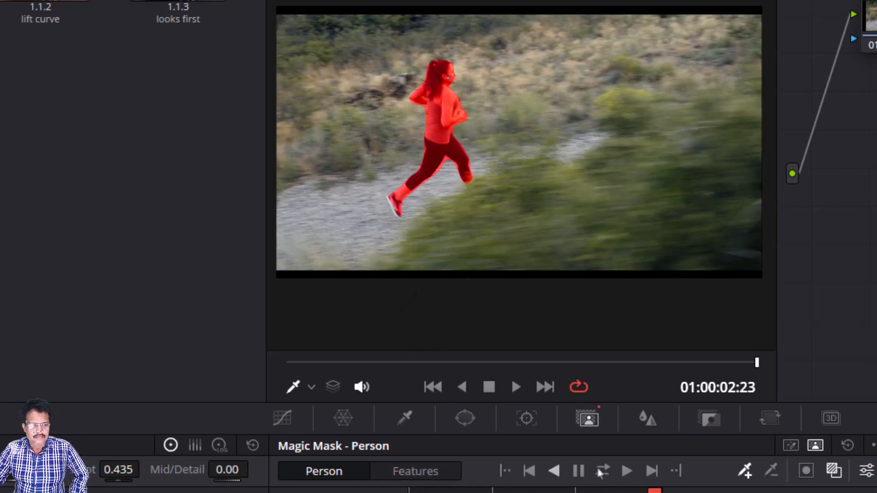
{"action": "left_click_drag", "start_coordinate": [752, 363], "coordinate": [567, 365]}
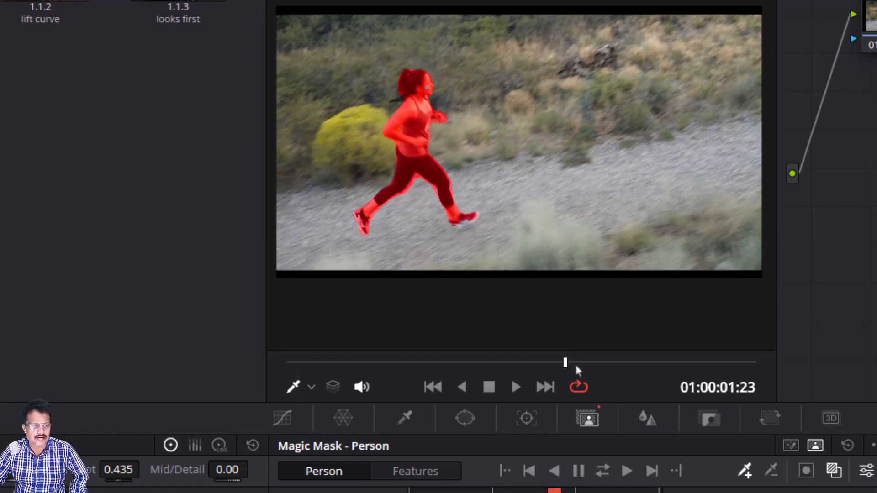
{"action": "left_click_drag", "start_coordinate": [566, 365], "coordinate": [645, 372]}
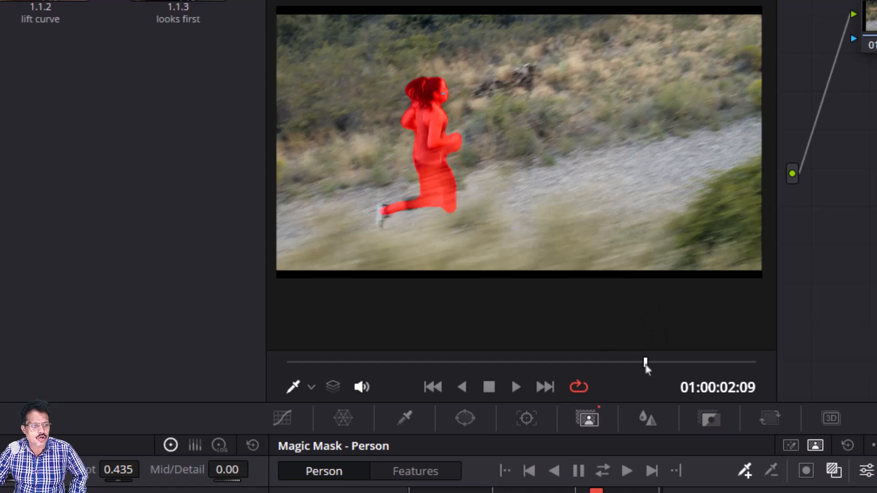
{"action": "mouse_move", "coordinate": [646, 365]}
{"action": "left_mouse_down"}
{"action": "mouse_move", "coordinate": [654, 364]}
{"action": "mouse_move", "coordinate": [629, 365]}
{"action": "left_mouse_up"}
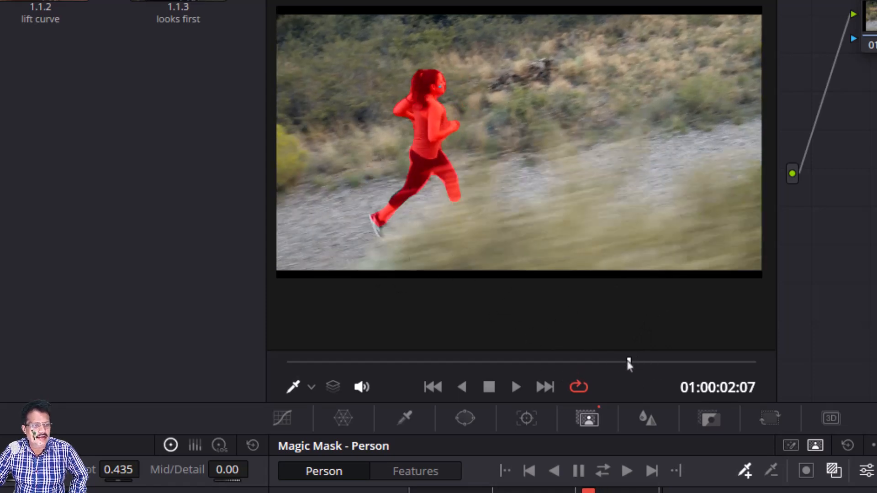
{"action": "mouse_move", "coordinate": [627, 361]}
{"action": "left_mouse_down"}
{"action": "mouse_move", "coordinate": [413, 373]}
{"action": "mouse_move", "coordinate": [358, 365]}
{"action": "mouse_move", "coordinate": [288, 386]}
{"action": "mouse_move", "coordinate": [304, 388]}
{"action": "left_mouse_up"}
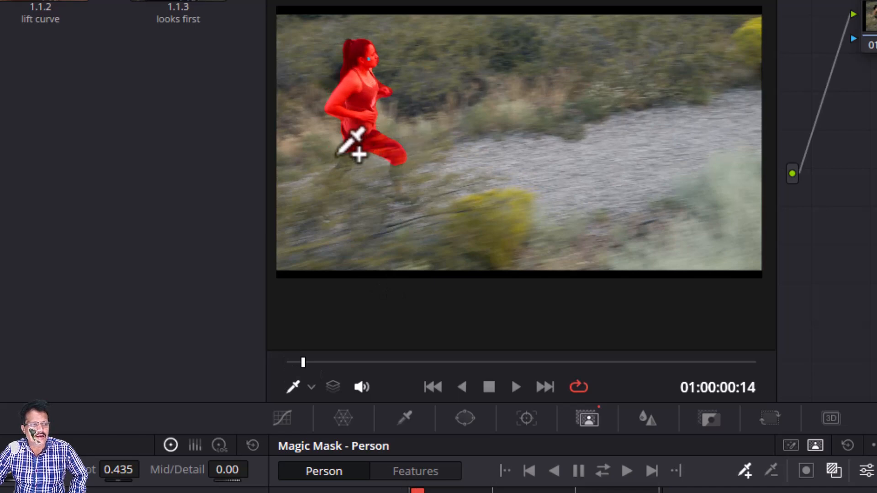
{"action": "left_click_drag", "start_coordinate": [419, 492], "coordinate": [409, 492]}
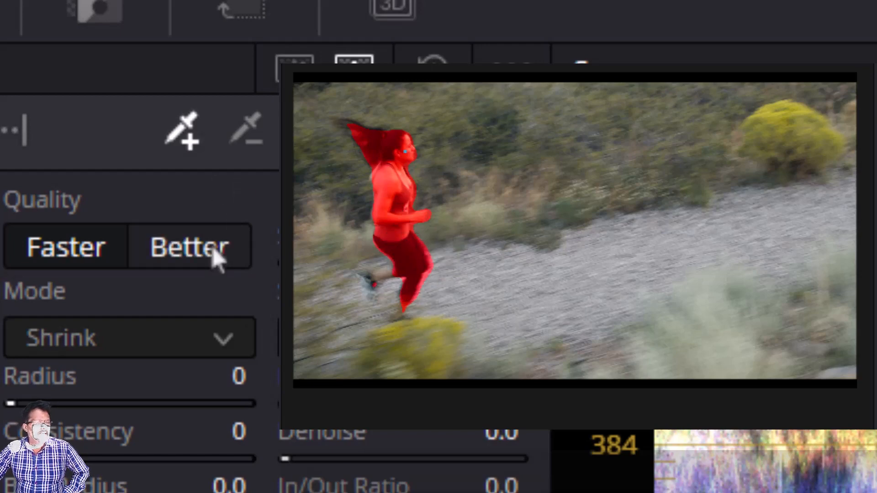
Set the Magic Mask quality to Better
{"action": "left_click", "coordinate": [216, 258]}
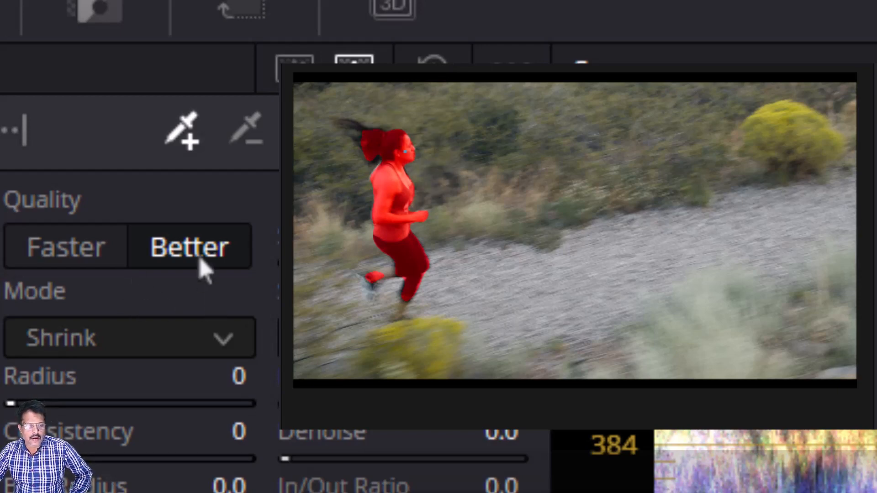
Return the runner's Magic Mask quality to Faster and raise Smart Refine to 58.0
{"action": "left_click", "coordinate": [58, 264]}
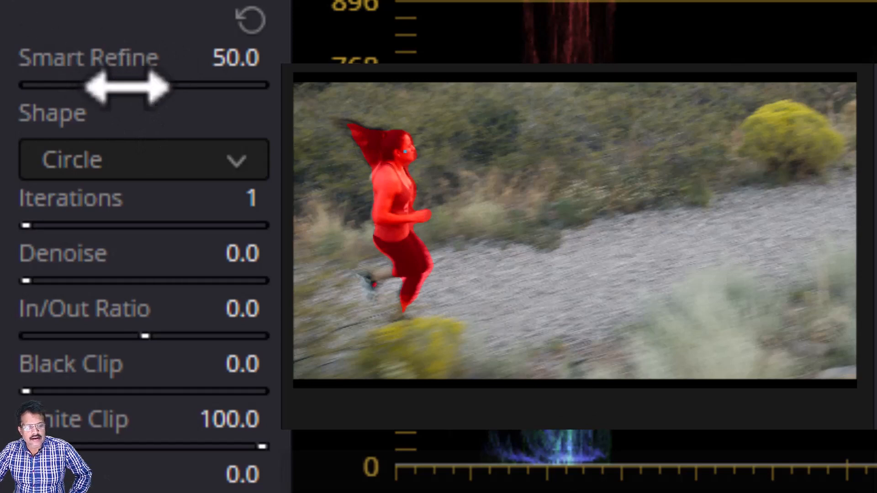
{"action": "scroll", "coordinate": [367, 257], "scroll_direction": "up", "scroll_amount": 5}
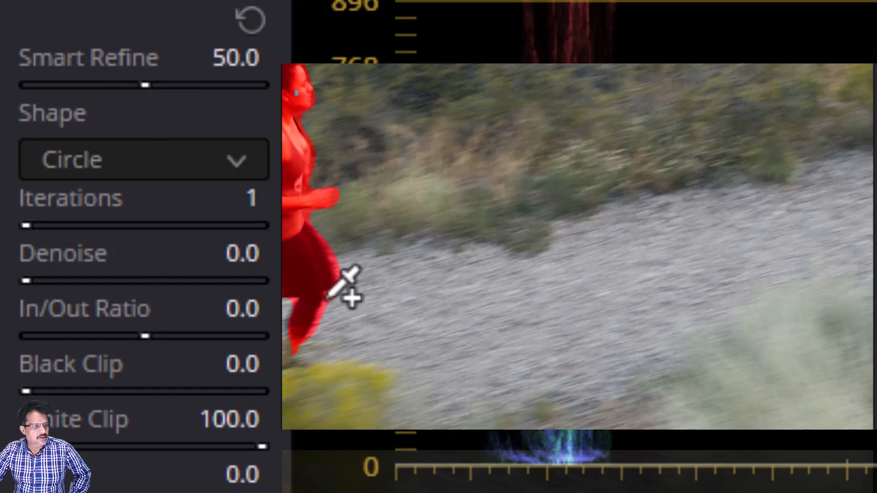
{"action": "left_click_drag", "start_coordinate": [327, 300], "coordinate": [572, 316]}
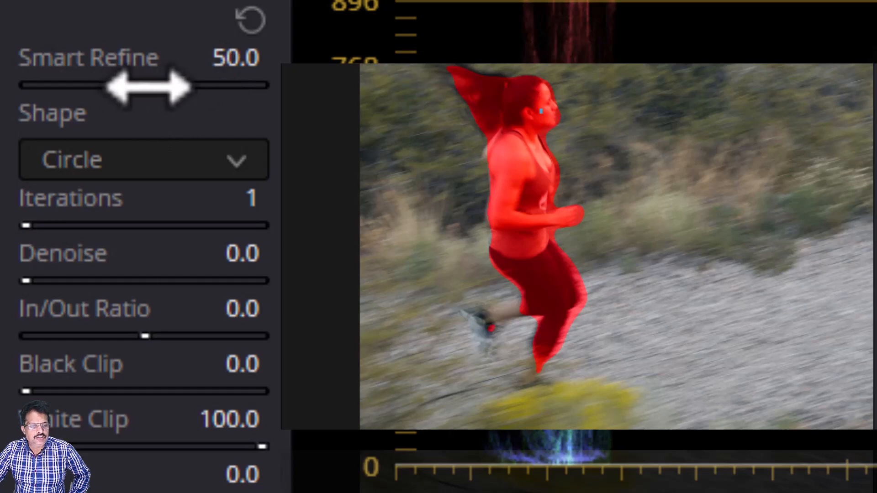
{"action": "mouse_move", "coordinate": [148, 87]}
{"action": "left_mouse_down"}
{"action": "mouse_move", "coordinate": [97, 85]}
{"action": "mouse_move", "coordinate": [165, 86]}
{"action": "left_mouse_up"}
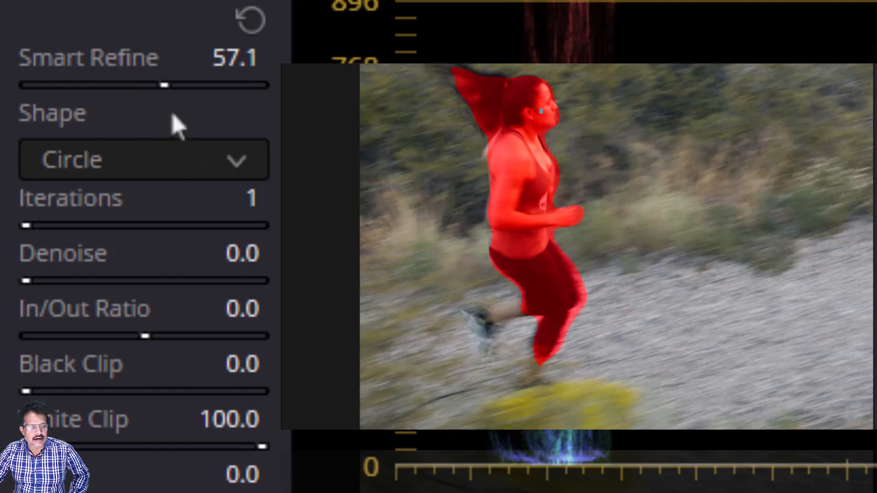
{"action": "left_click_drag", "start_coordinate": [167, 84], "coordinate": [168, 84]}
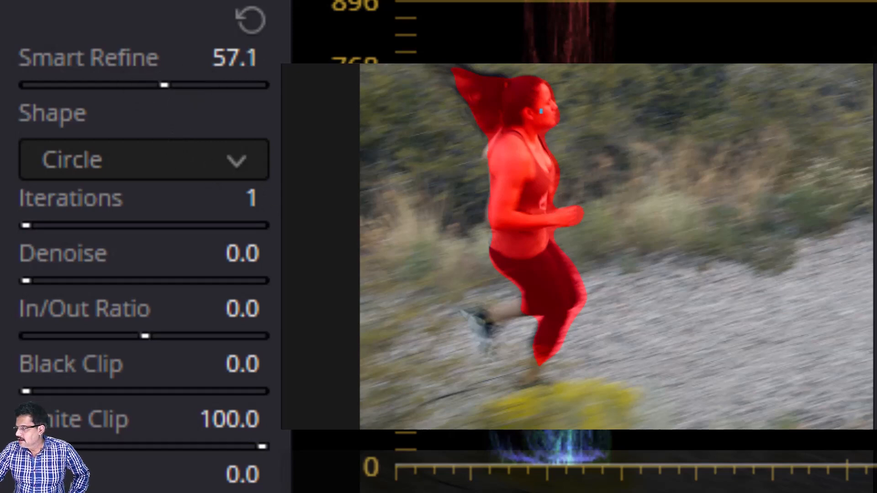
{"action": "left_click_drag", "start_coordinate": [164, 85], "coordinate": [168, 85]}
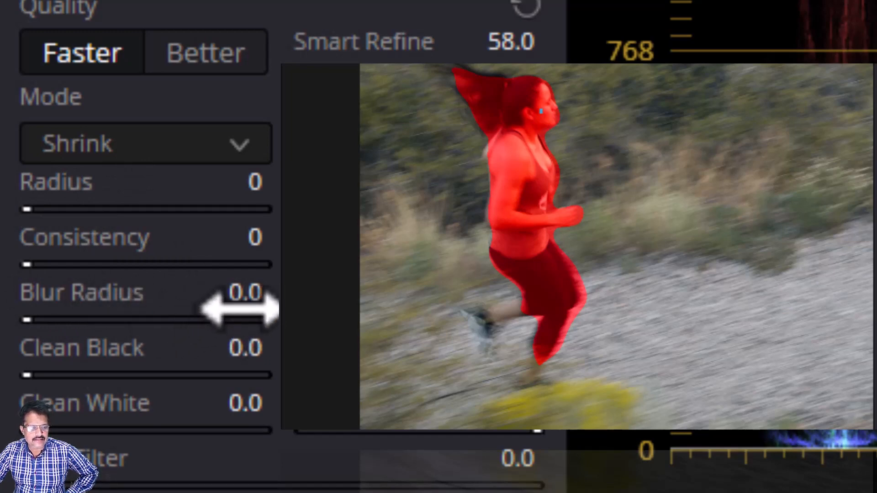
Set the Magic Mask Blur Radius to 20
{"action": "left_click", "coordinate": [249, 299]}
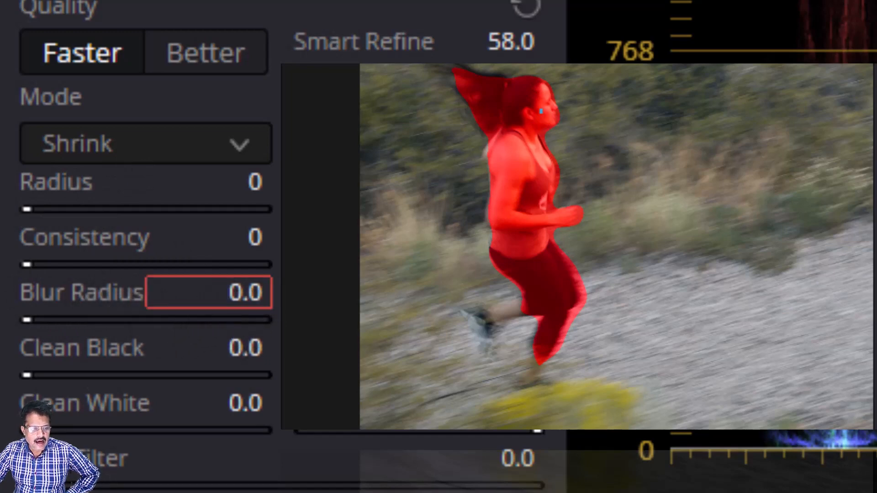
{"action": "double_click", "coordinate": [251, 297]}
{"action": "type", "text": "20"}
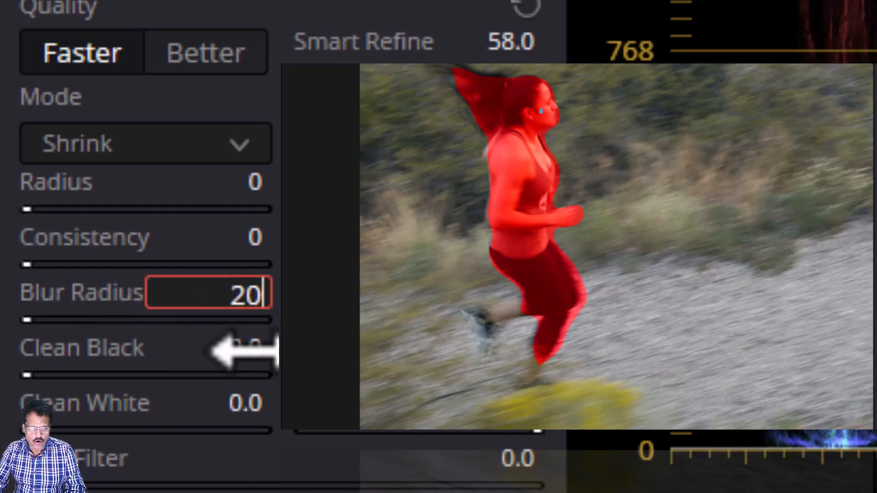
{"action": "key", "text": "Return"}
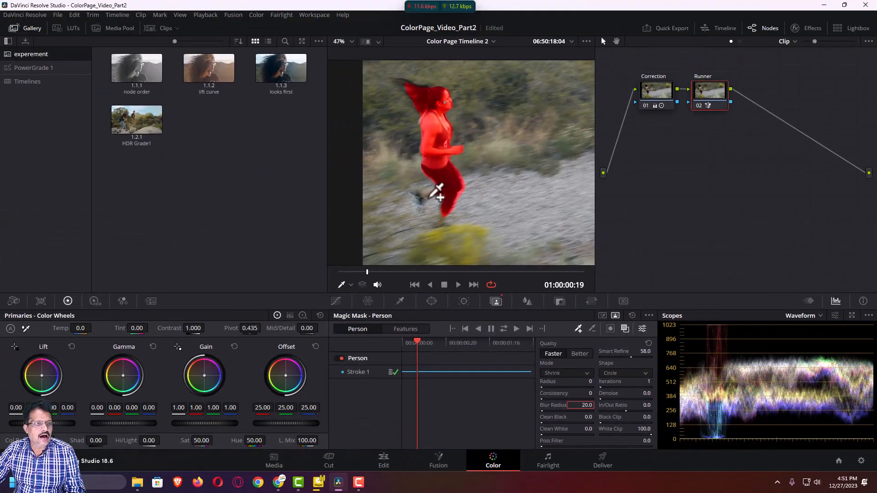
Play and scrub the clip fitted in the viewer to check the refined mask, and turn off the mask overlay
{"action": "scroll", "coordinate": [428, 198], "scroll_direction": "down", "scroll_amount": 5}
{"action": "scroll", "coordinate": [368, 318], "scroll_direction": "down", "scroll_amount": 1}
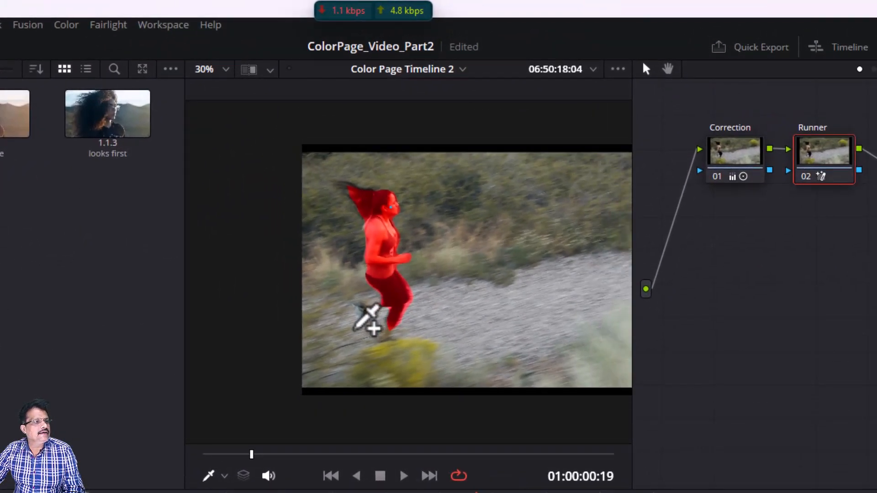
{"action": "left_click", "coordinate": [226, 69]}
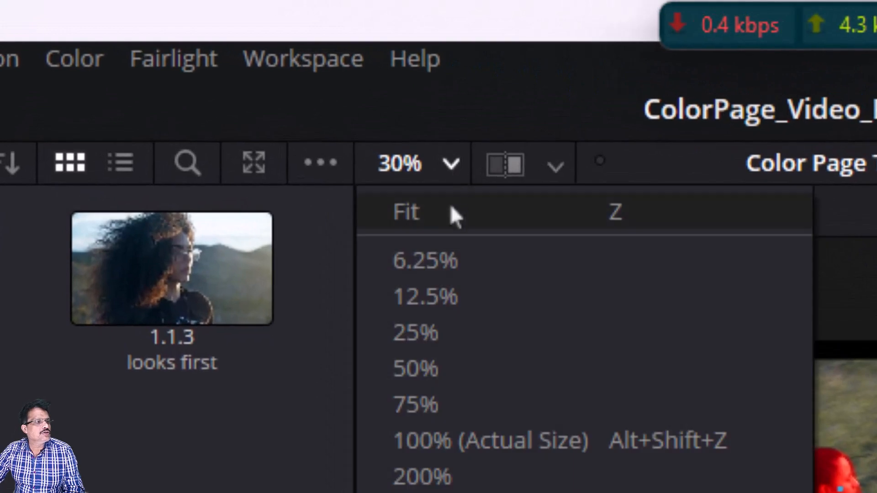
{"action": "left_click", "coordinate": [451, 209]}
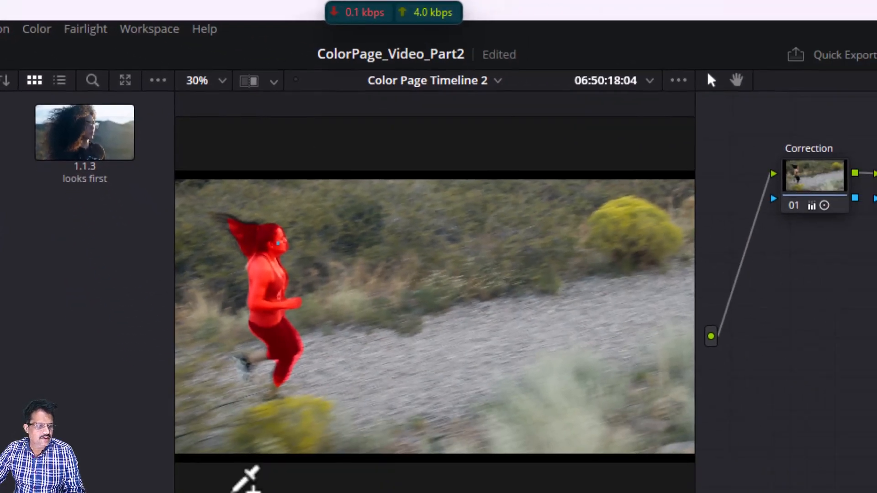
{"action": "left_click_drag", "start_coordinate": [242, 492], "coordinate": [224, 492]}
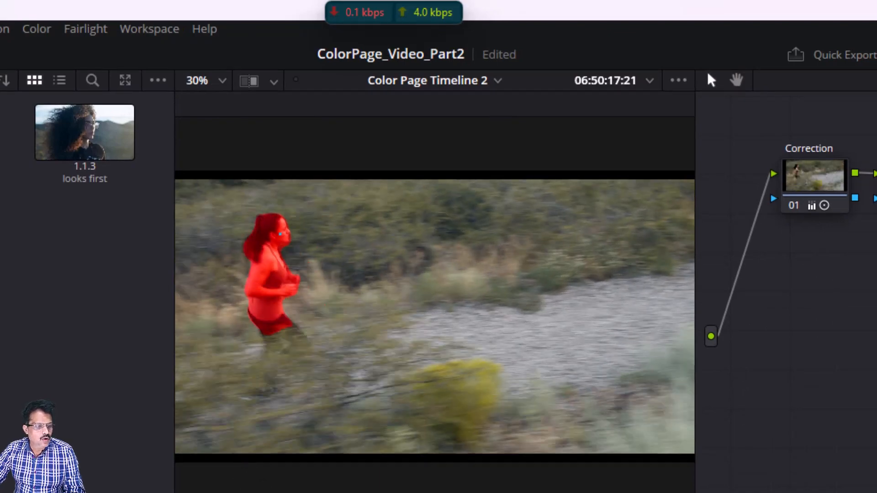
{"action": "key", "text": "space"}
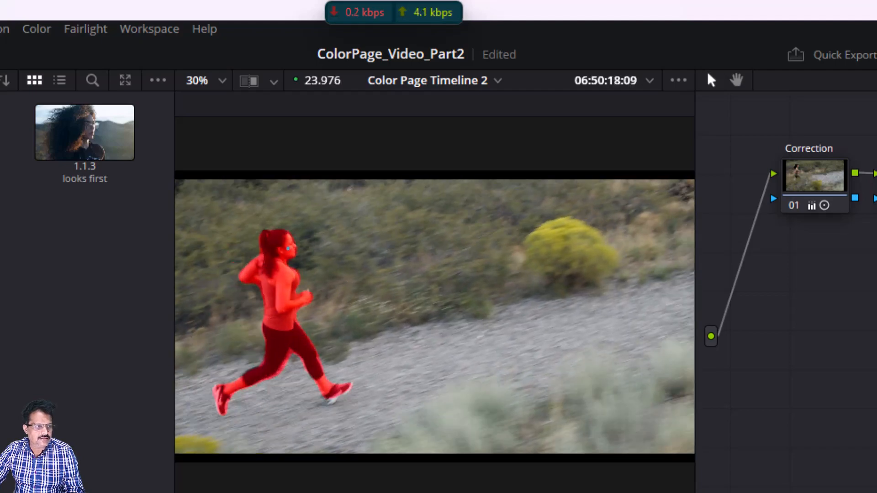
{"action": "key", "text": "space"}
{"action": "left_click_drag", "start_coordinate": [331, 264], "coordinate": [234, 265]}
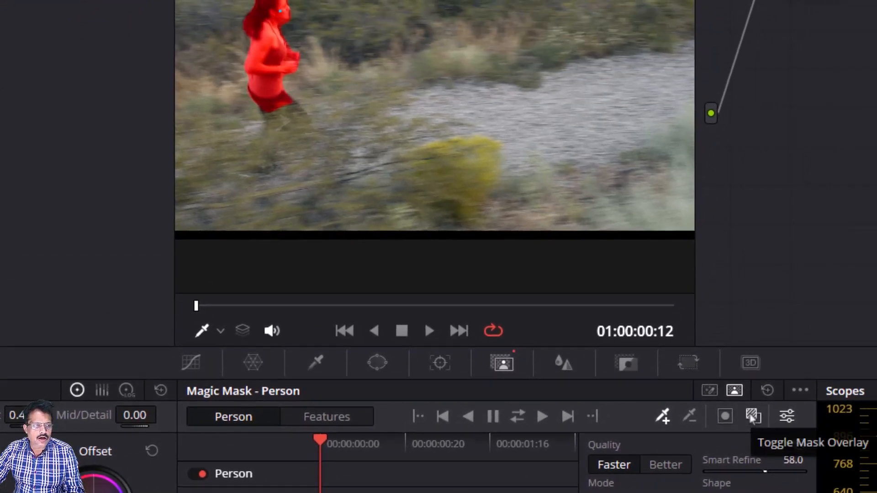
{"action": "left_click", "coordinate": [753, 417]}
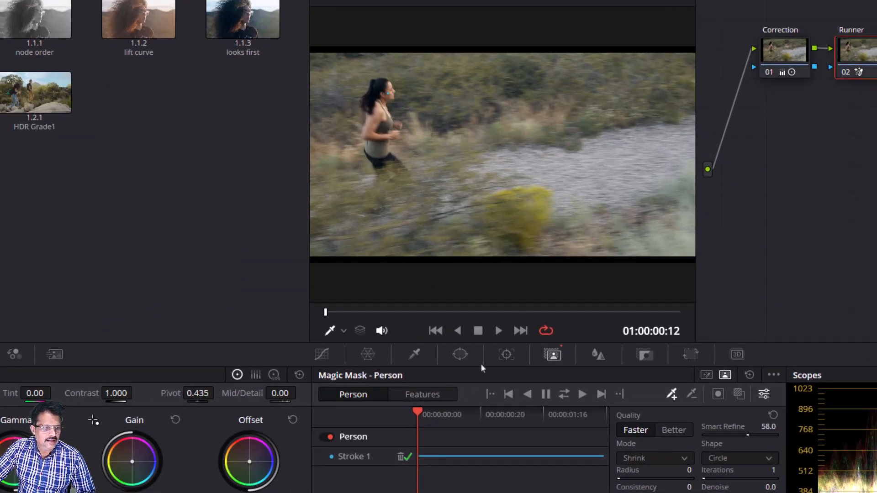
Grade the masked runner with master Gamma 0.03, Color Boost 20, Contrast 1.100 and a higher Pivot
{"action": "left_click", "coordinate": [322, 355]}
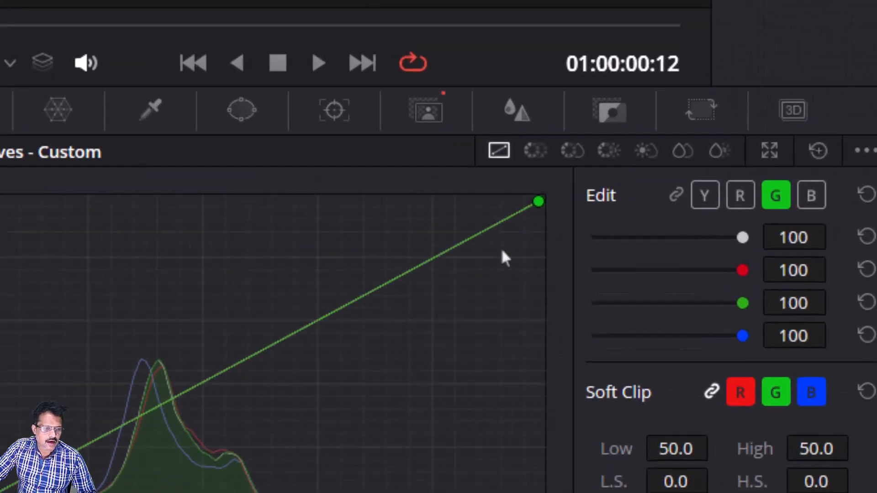
{"action": "left_click", "coordinate": [676, 137]}
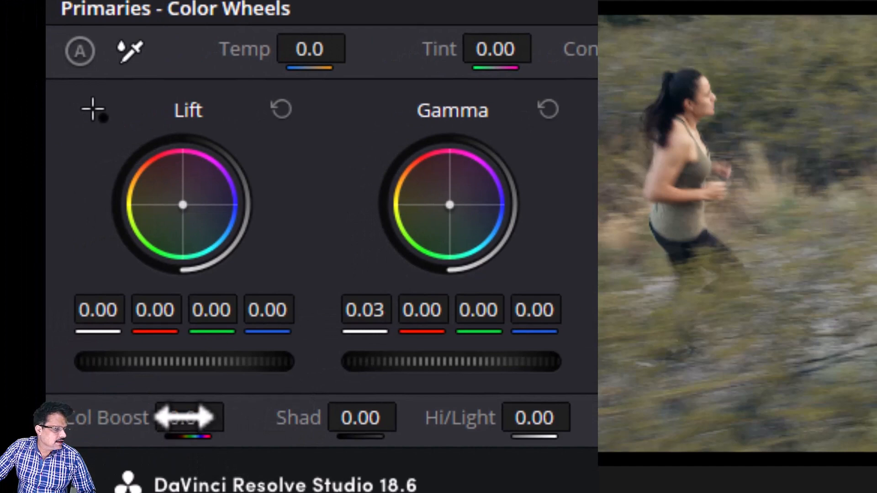
{"action": "left_click_drag", "start_coordinate": [186, 420], "coordinate": [234, 415]}
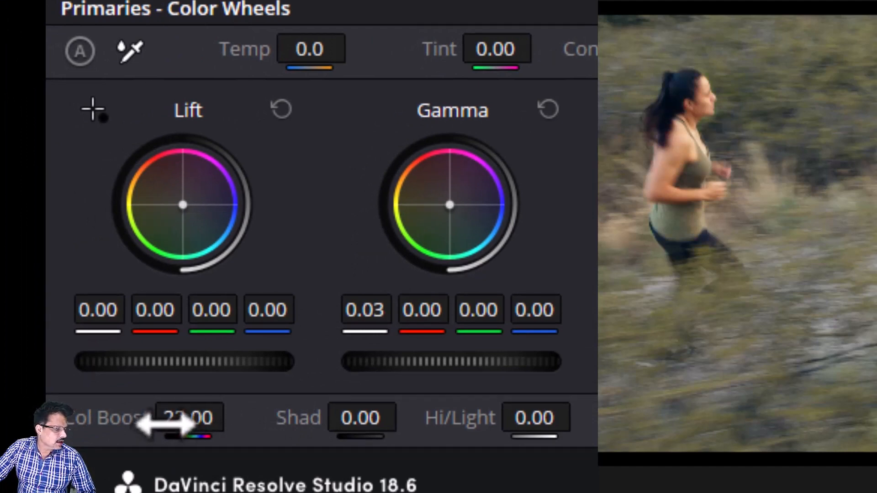
{"action": "left_click", "coordinate": [169, 421]}
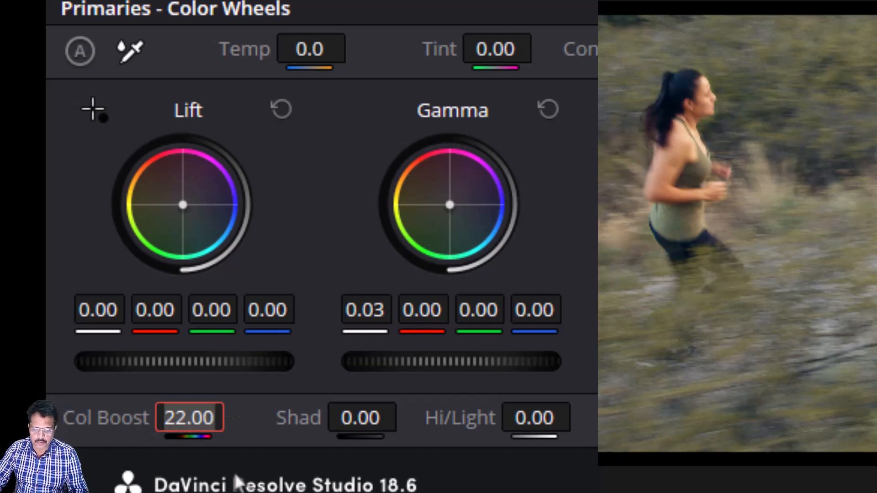
{"action": "type", "text": "20"}
{"action": "key", "text": "Return"}
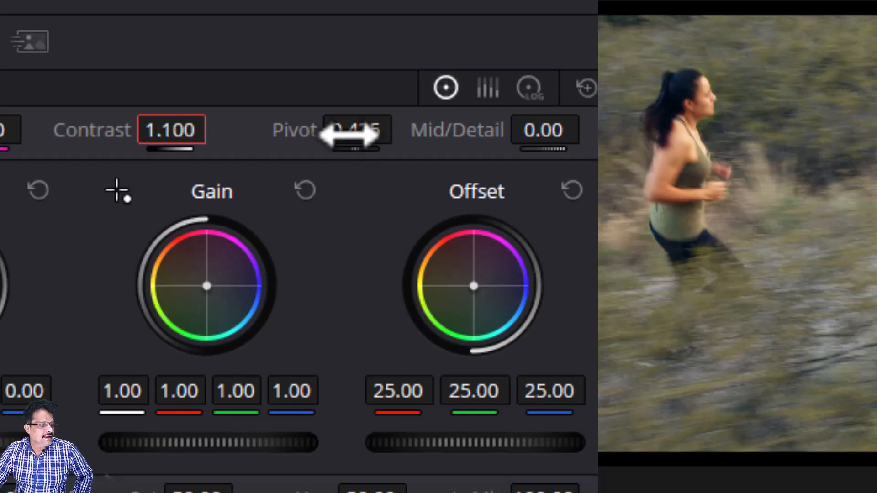
{"action": "left_click_drag", "start_coordinate": [349, 132], "coordinate": [401, 129]}
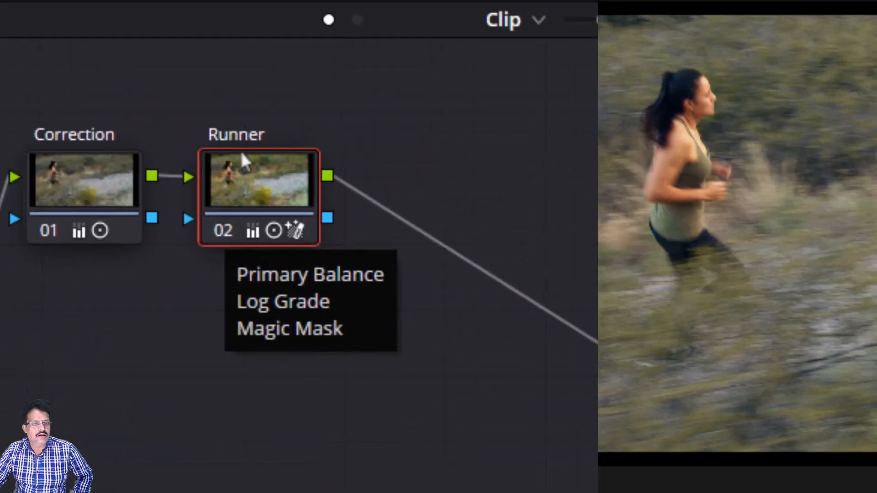
Disable and re-enable the Runner node repeatedly to compare the runner before and after the grade
{"action": "left_click", "coordinate": [222, 231]}
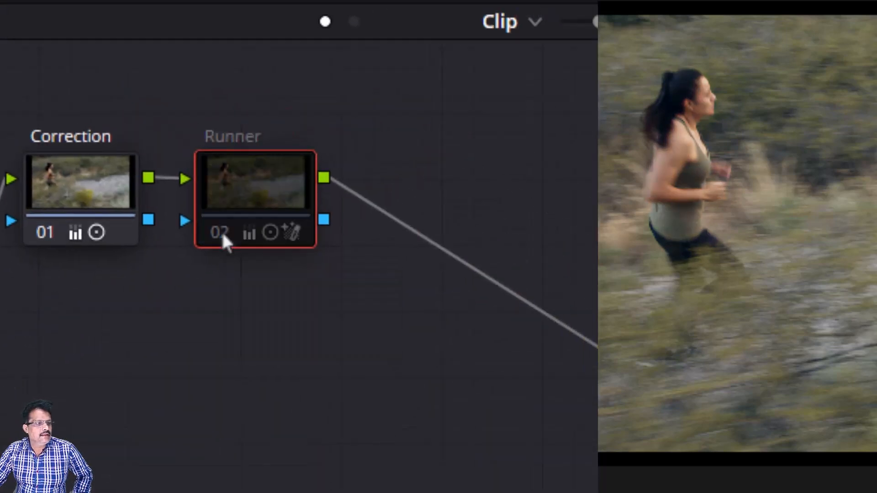
{"action": "left_click", "coordinate": [221, 232]}
{"action": "left_click", "coordinate": [221, 231]}
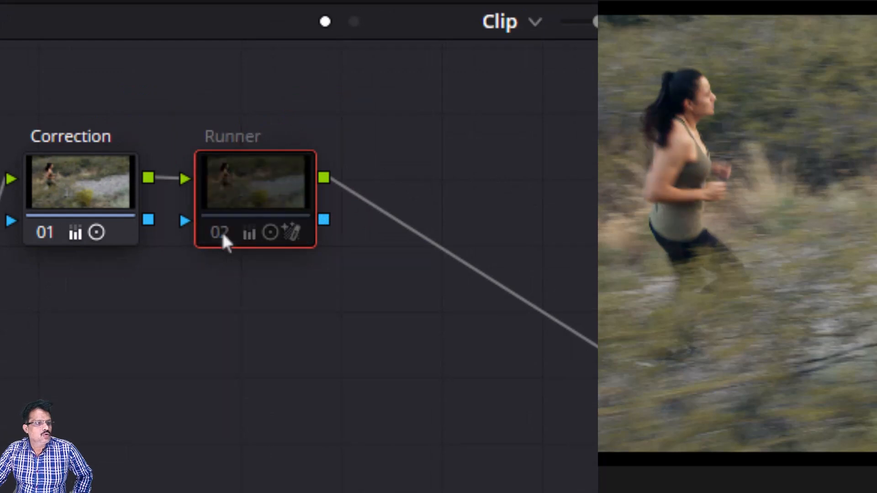
{"action": "left_click", "coordinate": [221, 231]}
{"action": "left_click", "coordinate": [221, 232]}
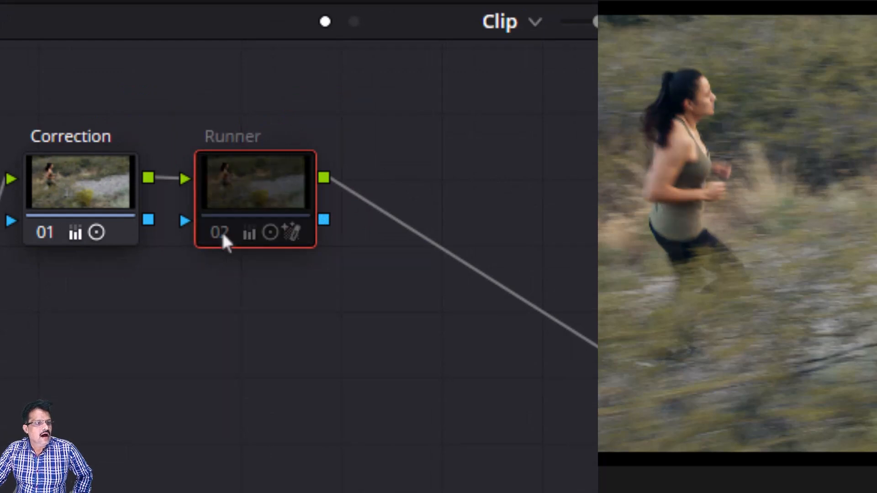
{"action": "left_click", "coordinate": [221, 232]}
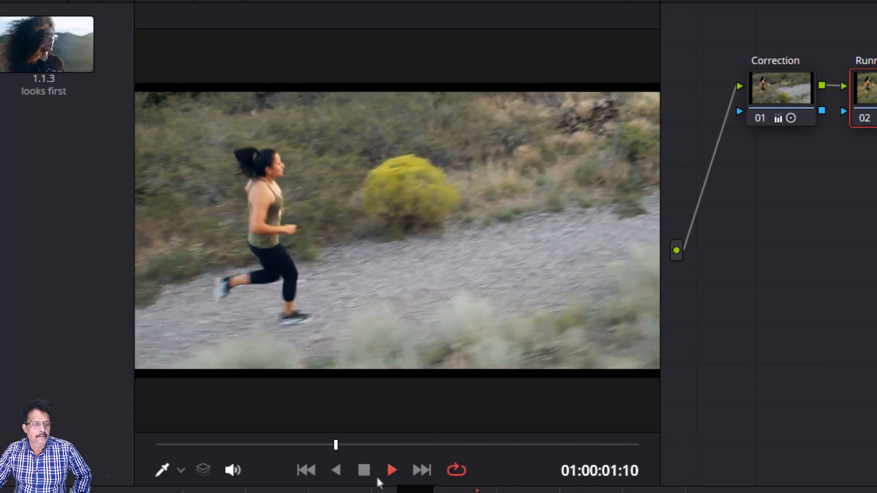
Review the graded runner during playback and scrub back to the start of the clip
{"action": "left_click", "coordinate": [366, 474]}
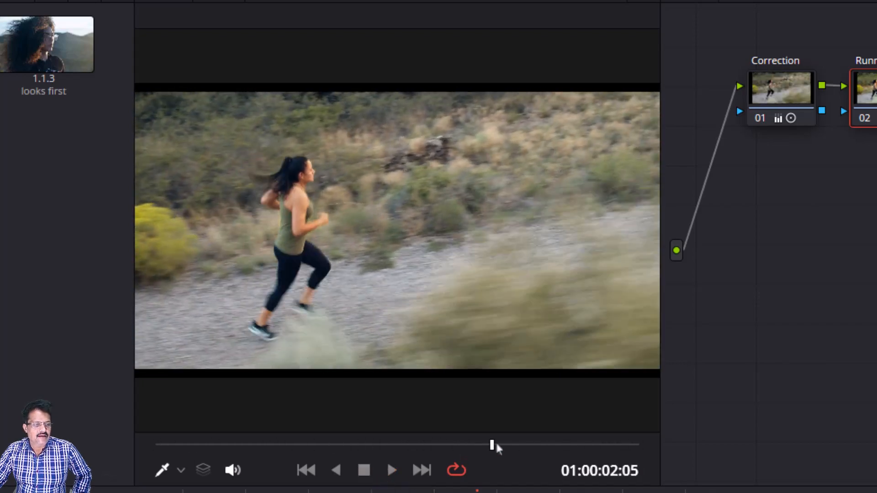
{"action": "left_click_drag", "start_coordinate": [494, 446], "coordinate": [162, 461]}
{"action": "left_click", "coordinate": [162, 468]}
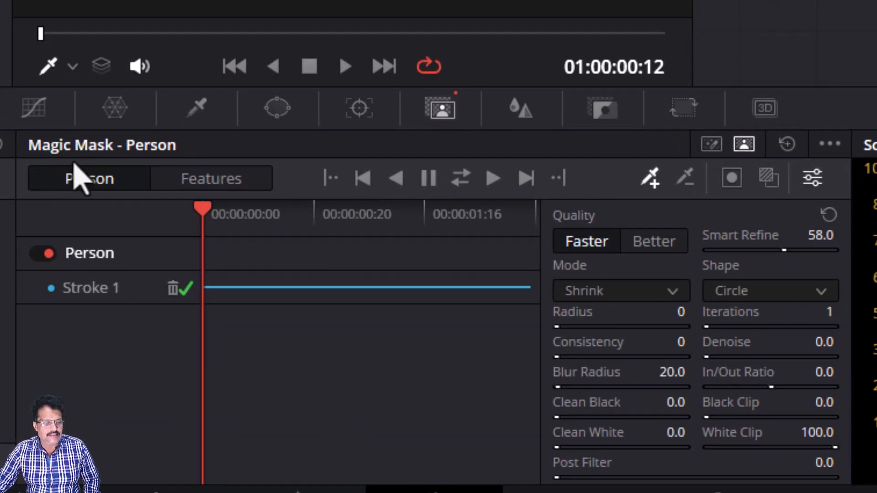
Try inverting the runner's Magic Mask so the grade affects the background, and revert the inversion
{"action": "left_click", "coordinate": [732, 179]}
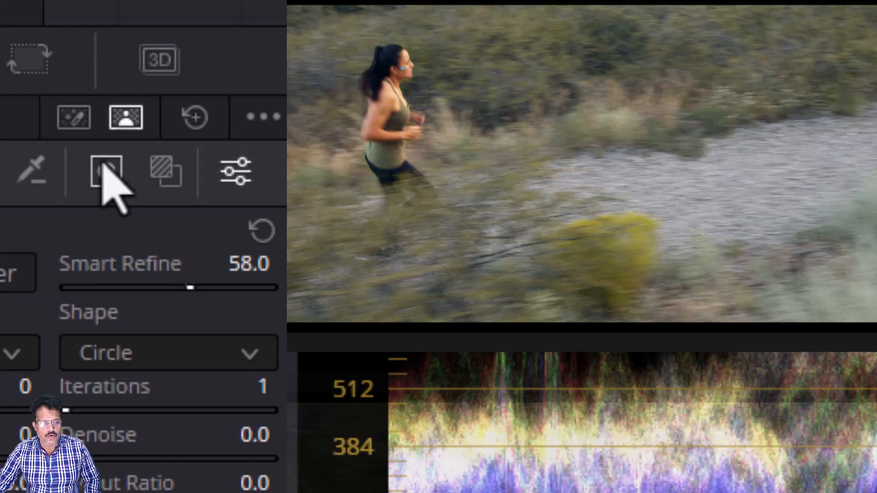
{"action": "left_click", "coordinate": [105, 170]}
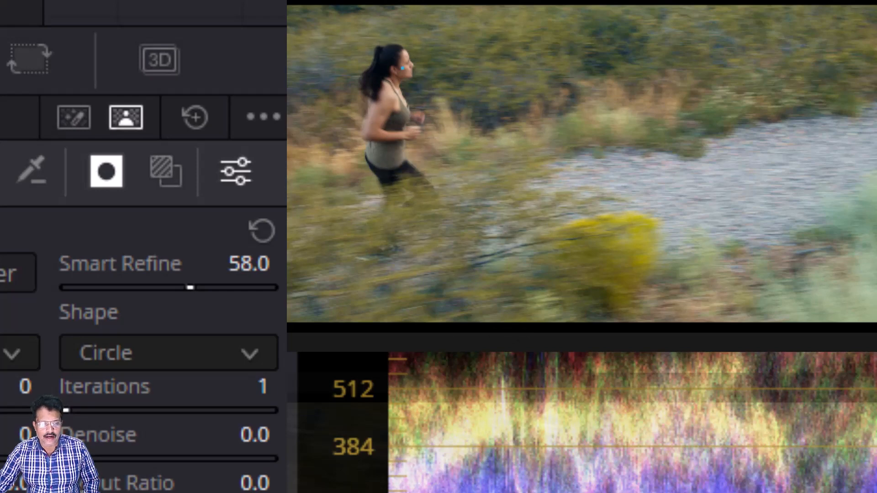
{"action": "left_click", "coordinate": [106, 172]}
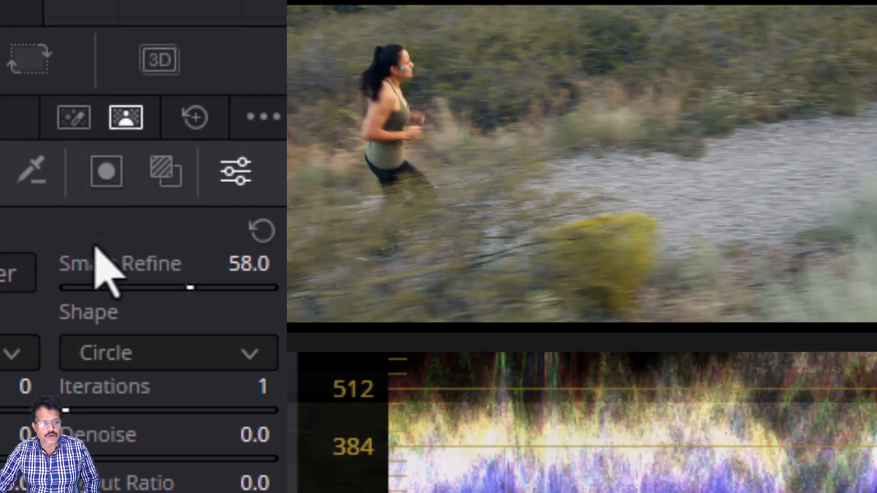
{"action": "left_click", "coordinate": [402, 69]}
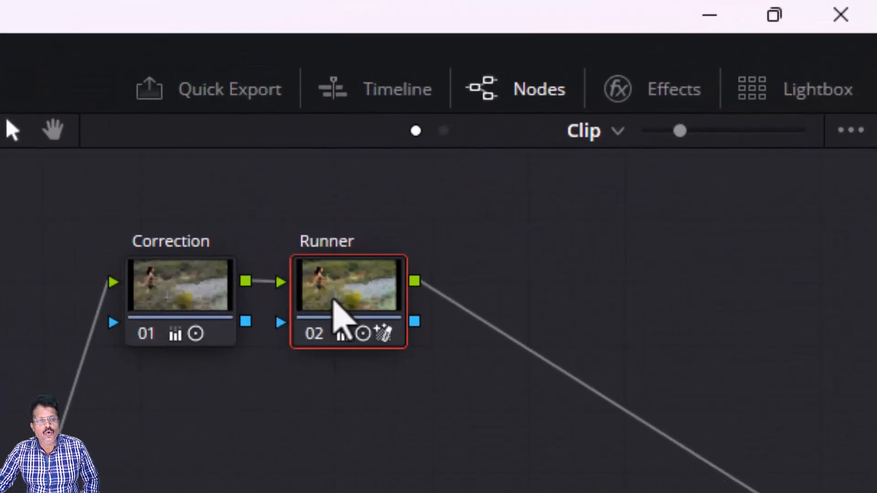
Add an Outside node after the Runner node and set its Saturation to 0 for a black-and-white background
{"action": "mouse_move", "coordinate": [705, 95]}
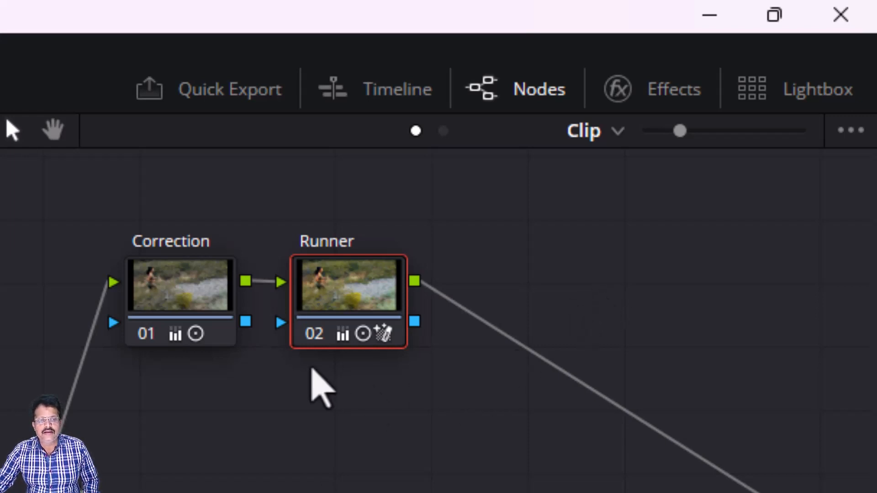
{"action": "right_click", "coordinate": [330, 289]}
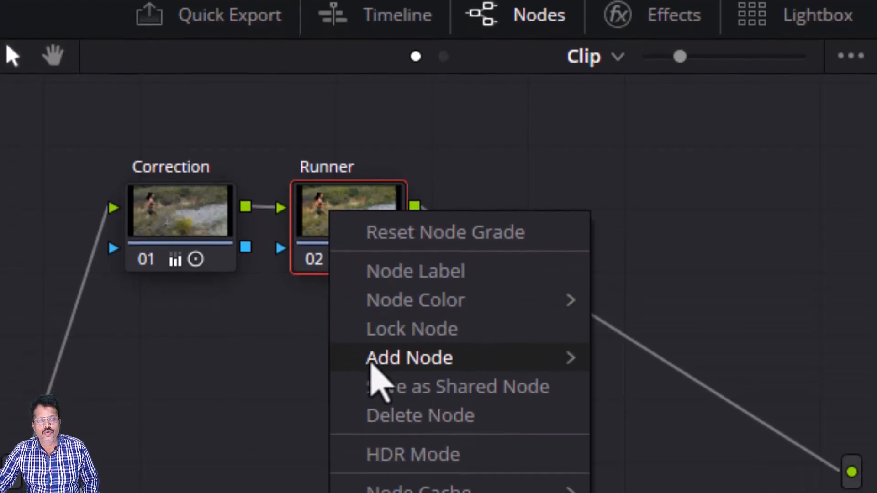
{"action": "mouse_move", "coordinate": [371, 437]}
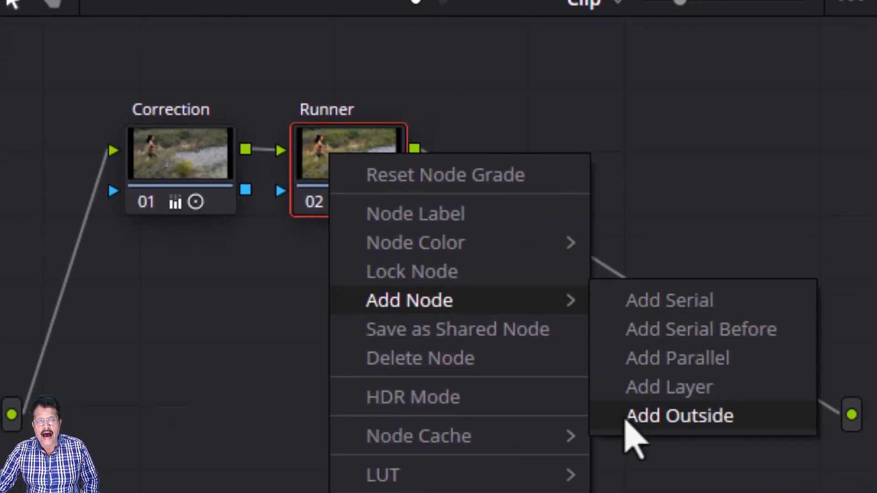
{"action": "left_click", "coordinate": [680, 416]}
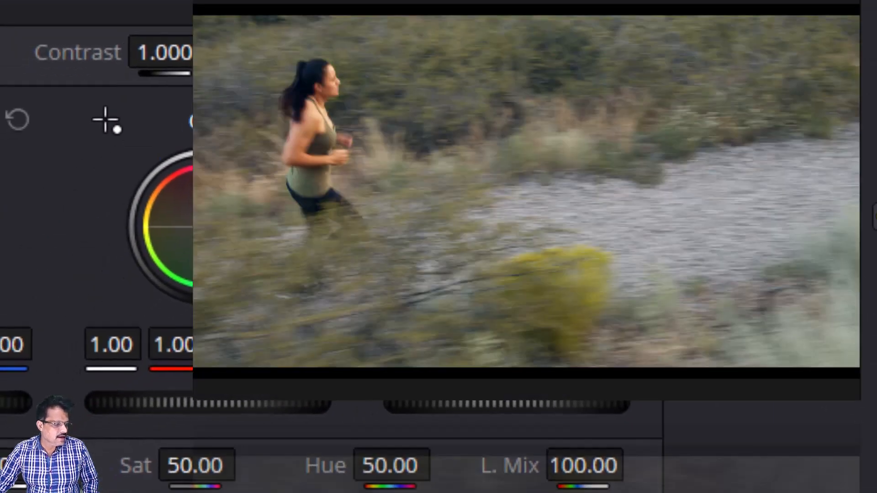
{"action": "left_click_drag", "start_coordinate": [190, 470], "coordinate": [183, 469]}
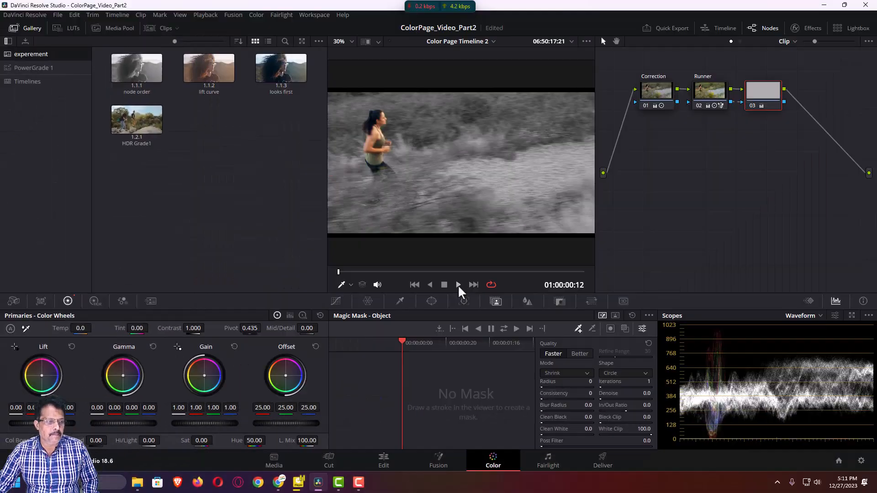
Play the clip to review the runner against the desaturated background, and scrub back to the start
{"action": "left_click", "coordinate": [457, 284]}
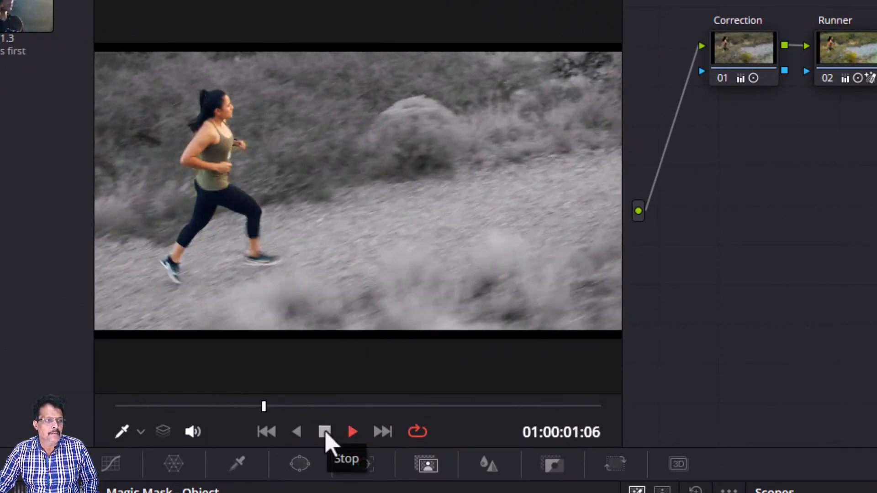
{"action": "left_click", "coordinate": [325, 434]}
{"action": "left_click_drag", "start_coordinate": [305, 408], "coordinate": [115, 408]}
{"action": "key", "text": "alt+s"}
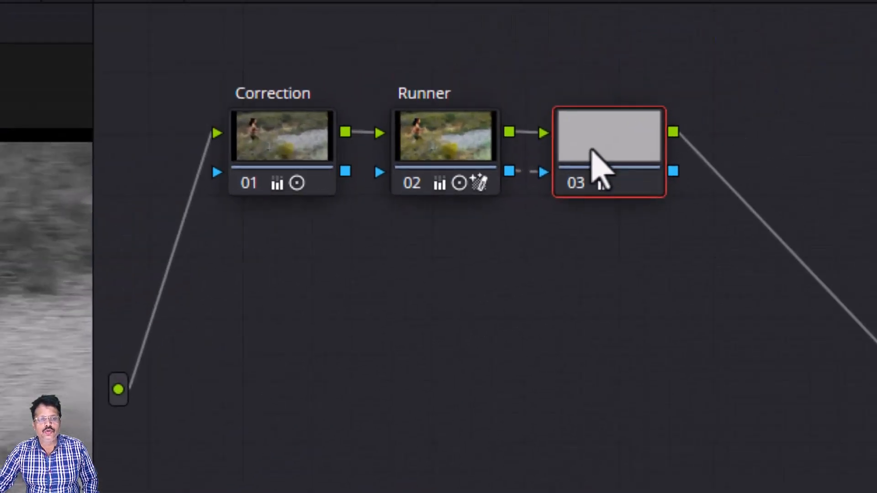
Label the Outside node bg_BW
{"action": "right_click", "coordinate": [464, 183]}
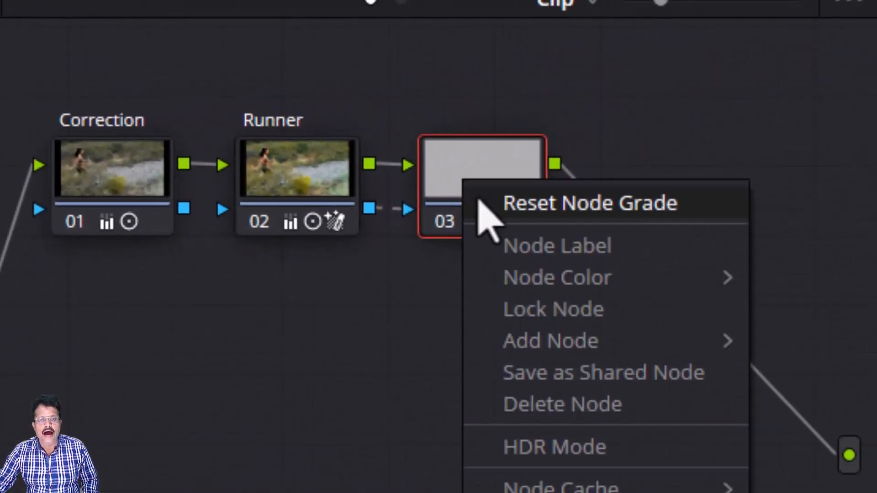
{"action": "left_click", "coordinate": [504, 246]}
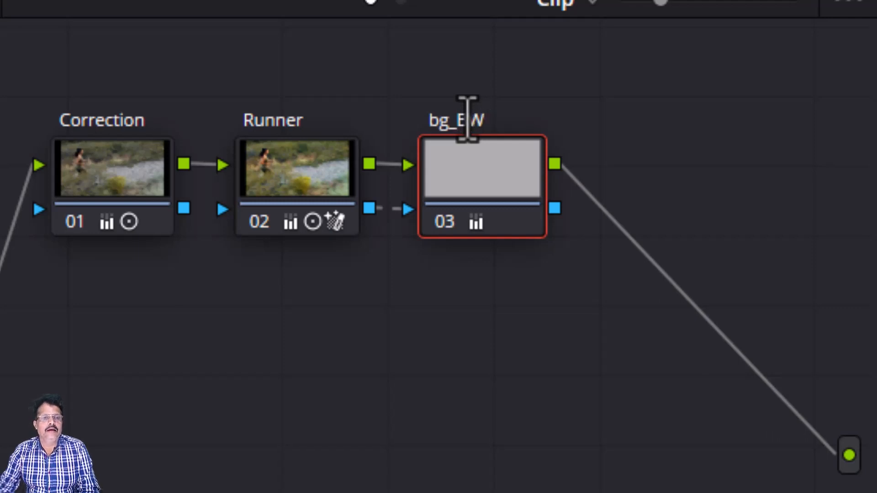
{"action": "key", "text": "Return"}
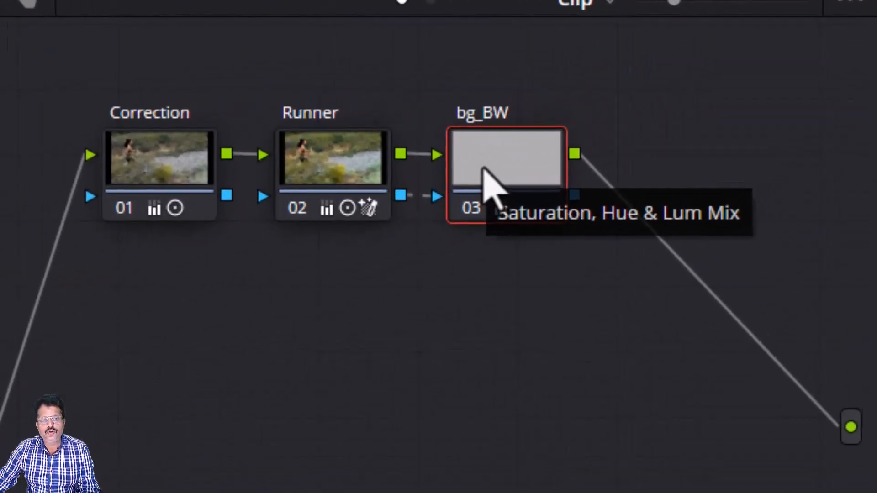
Add a serial node labelled Sepia after bg_BW and shift its Gamma colour balance toward a warm brown tone
{"action": "right_click", "coordinate": [682, 85]}
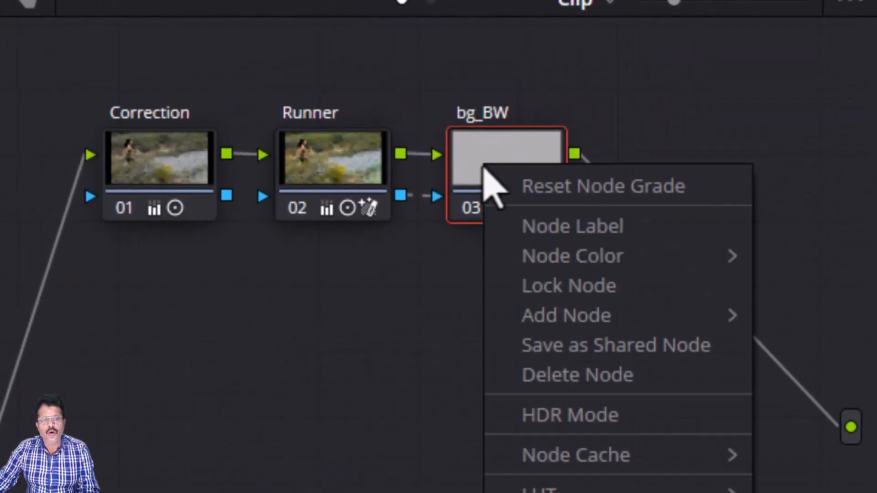
{"action": "mouse_move", "coordinate": [558, 318]}
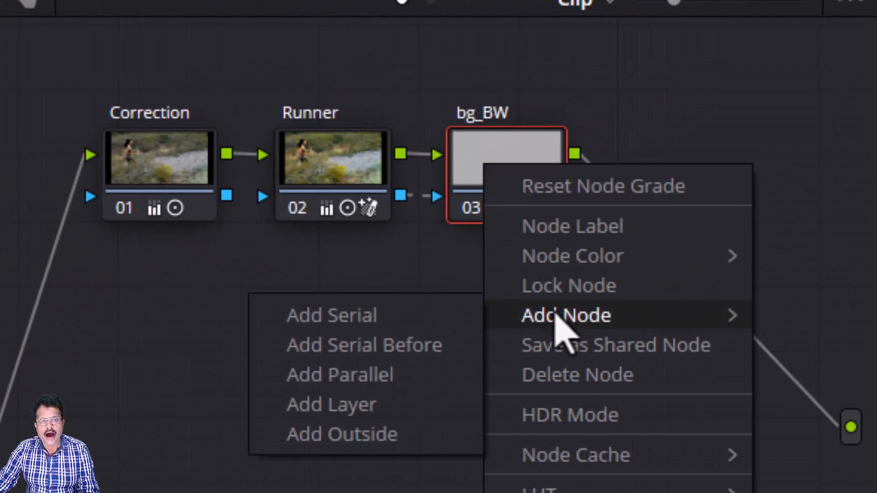
{"action": "left_click", "coordinate": [431, 319]}
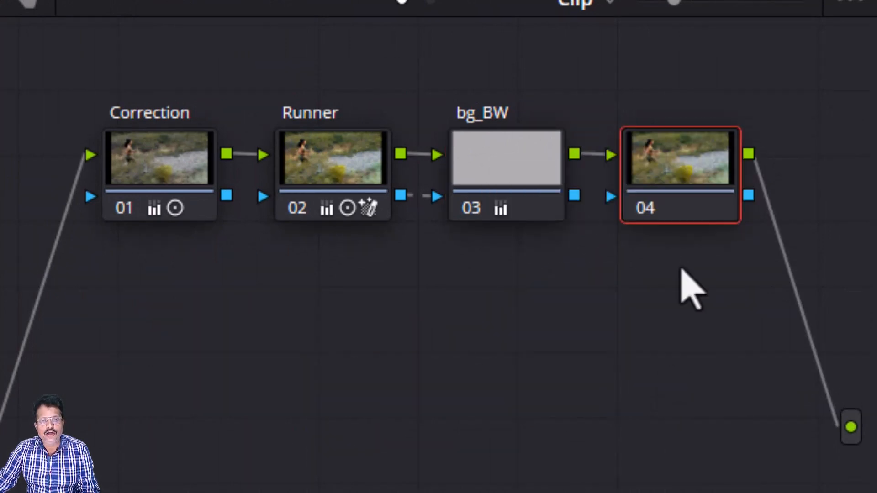
{"action": "right_click", "coordinate": [665, 158]}
{"action": "left_click", "coordinate": [683, 217]}
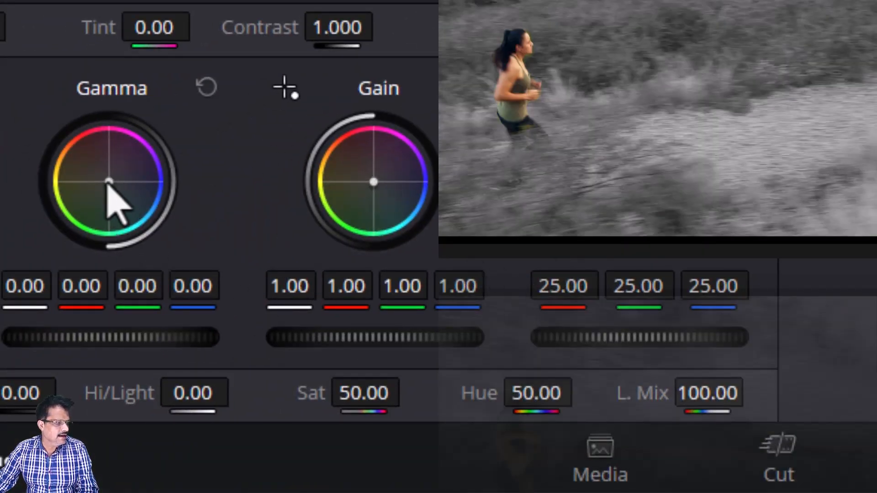
{"action": "left_click_drag", "start_coordinate": [108, 183], "coordinate": [106, 180]}
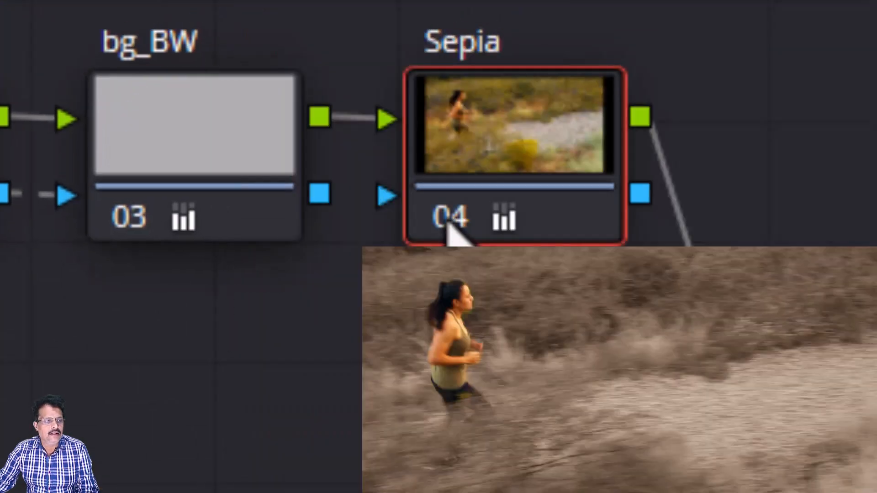
Toggle the Sepia node to compare its effect, and limit it to the background by connecting bg_BW's key output to its key input
{"action": "left_click", "coordinate": [449, 220]}
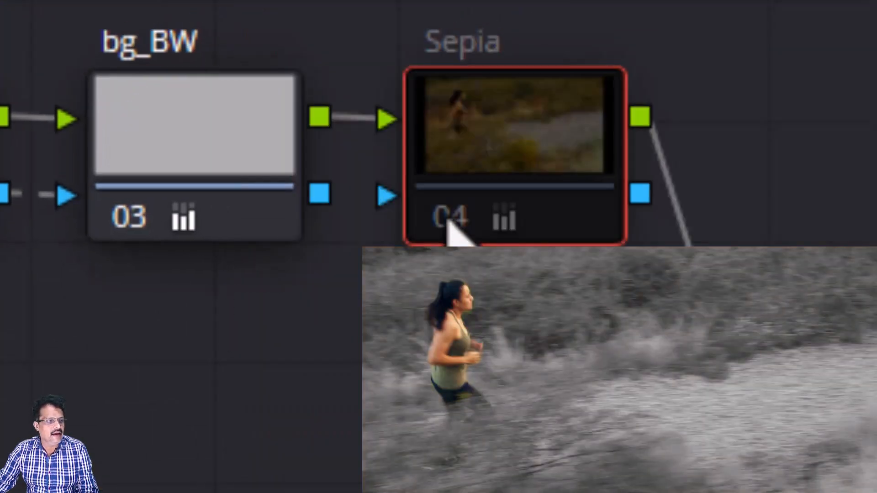
{"action": "left_click", "coordinate": [449, 219]}
{"action": "left_click", "coordinate": [449, 219]}
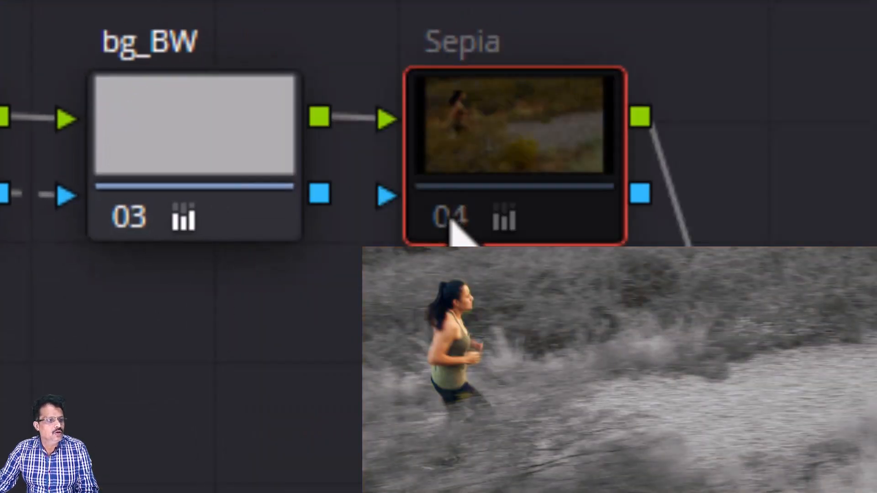
{"action": "left_click", "coordinate": [449, 219]}
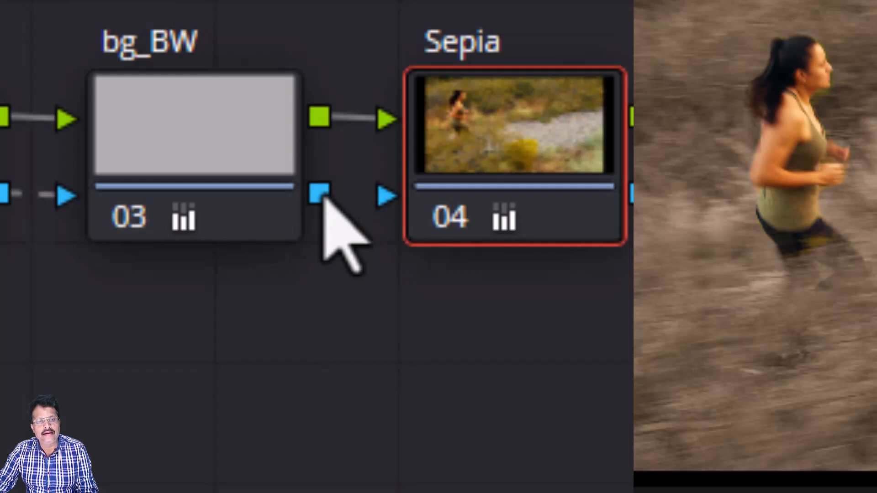
{"action": "left_click_drag", "start_coordinate": [324, 196], "coordinate": [379, 194]}
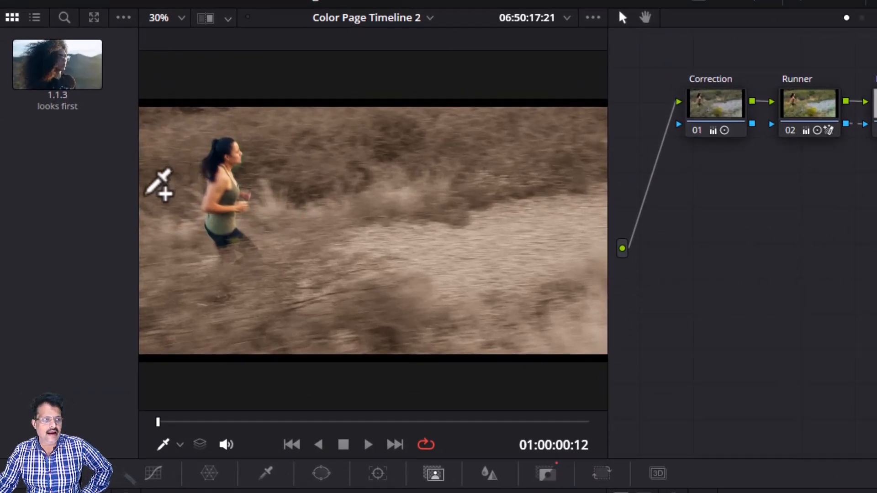
Turn off the viewer's on-screen overlay and grab a still of the graded runner frame
{"action": "left_click", "coordinate": [178, 446]}
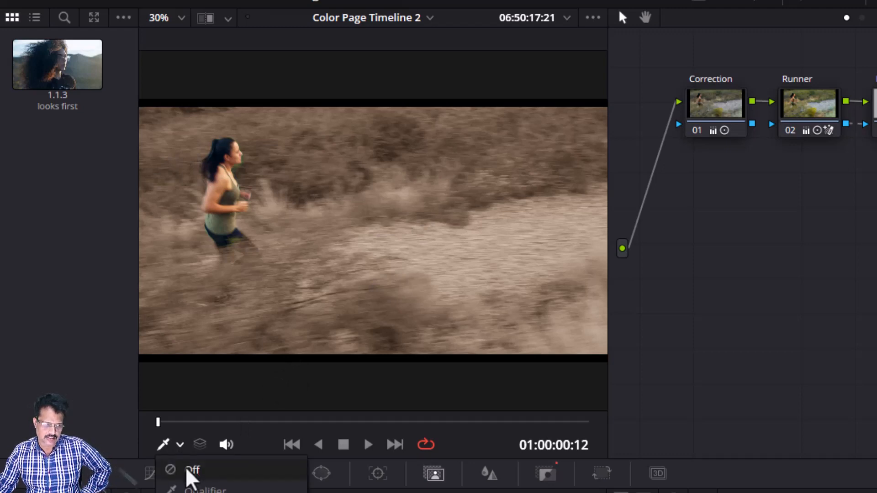
{"action": "left_click", "coordinate": [186, 469]}
{"action": "right_click", "coordinate": [271, 232]}
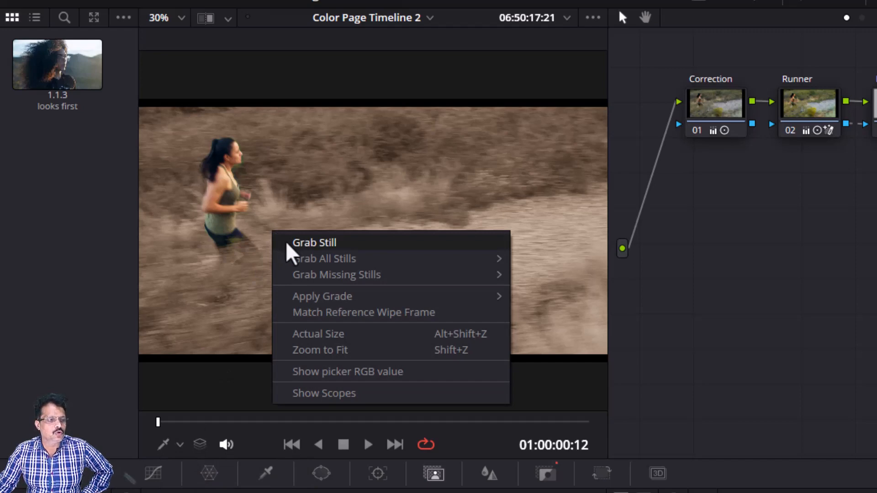
{"action": "left_click", "coordinate": [286, 241]}
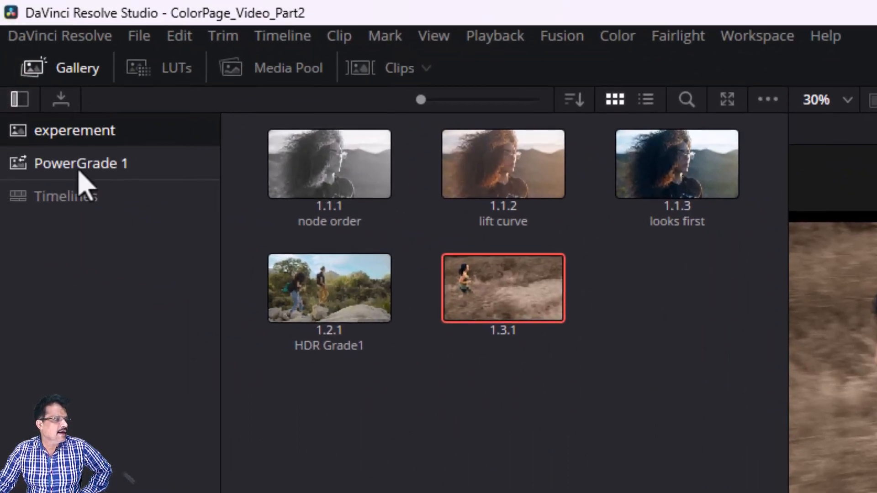
Label the newly grabbed runner still MagicMask_Person
{"action": "double_click", "coordinate": [529, 359]}
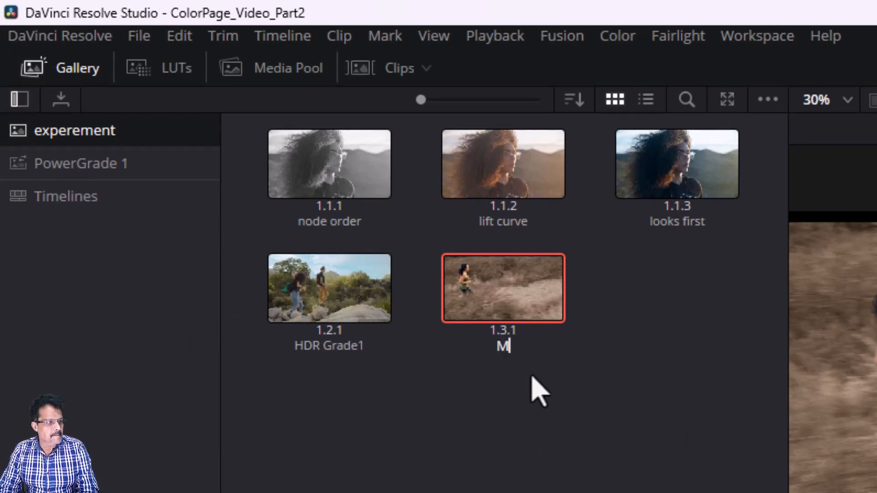
{"action": "type", "text": "MagicMask"}
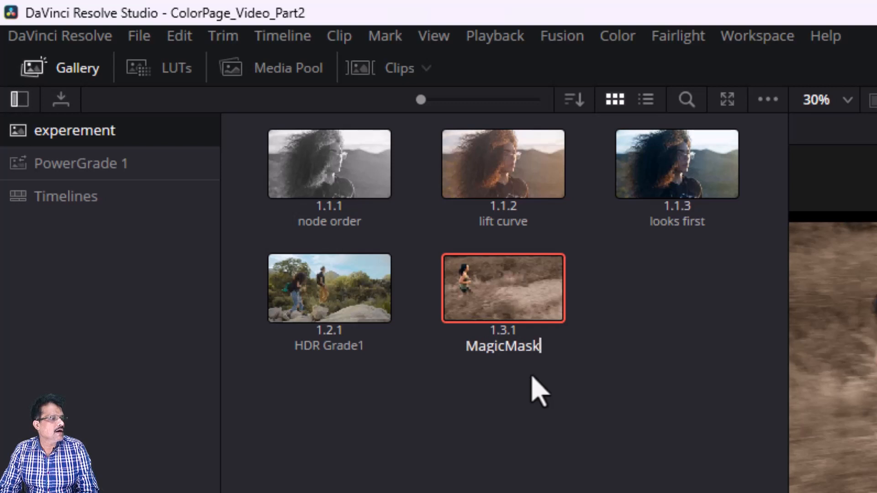
{"action": "type", "text": "_"}
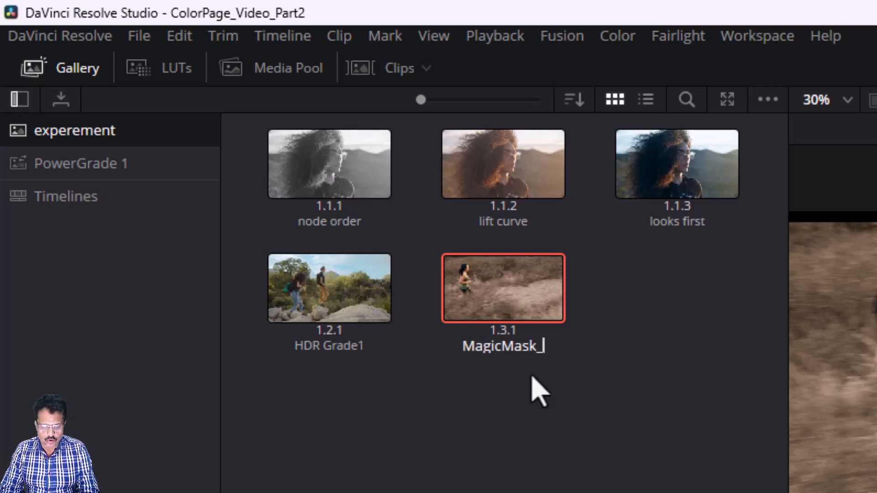
{"action": "type", "text": "Person"}
{"action": "key", "text": "Return"}
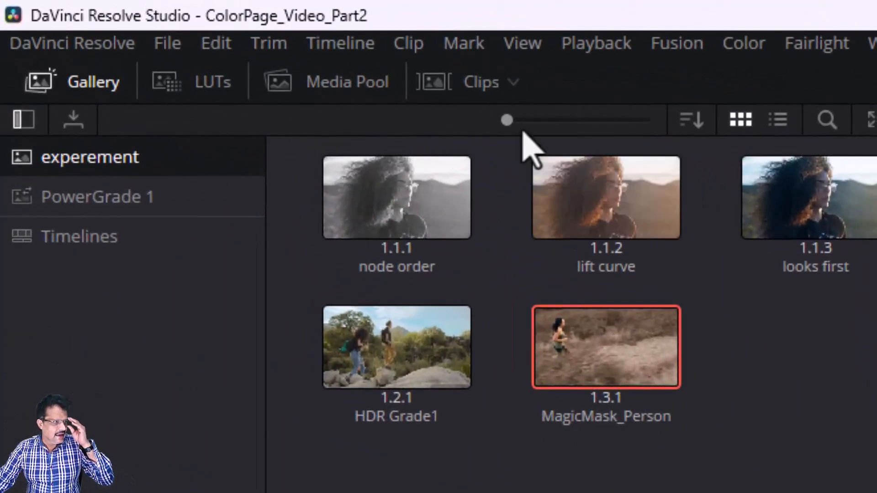
Show the clip thumbnails, open clip 04 of the man in the suit, and scrub through it
{"action": "left_click", "coordinate": [473, 85]}
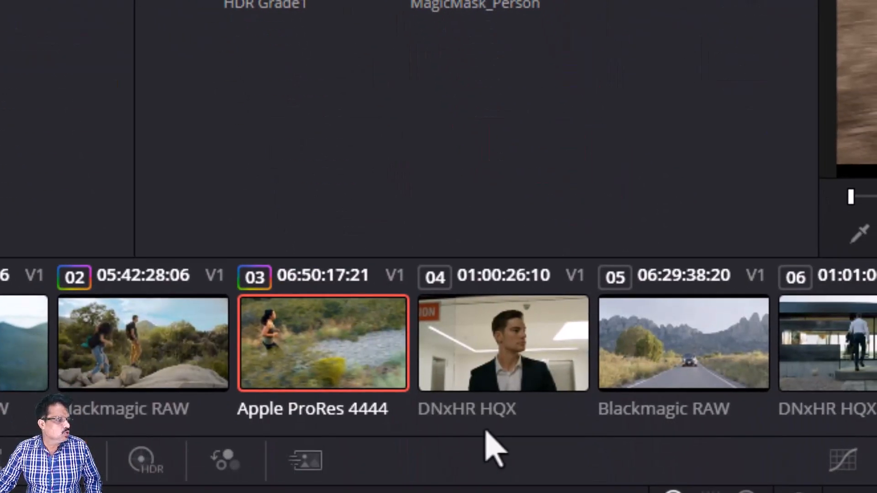
{"action": "left_click", "coordinate": [480, 376]}
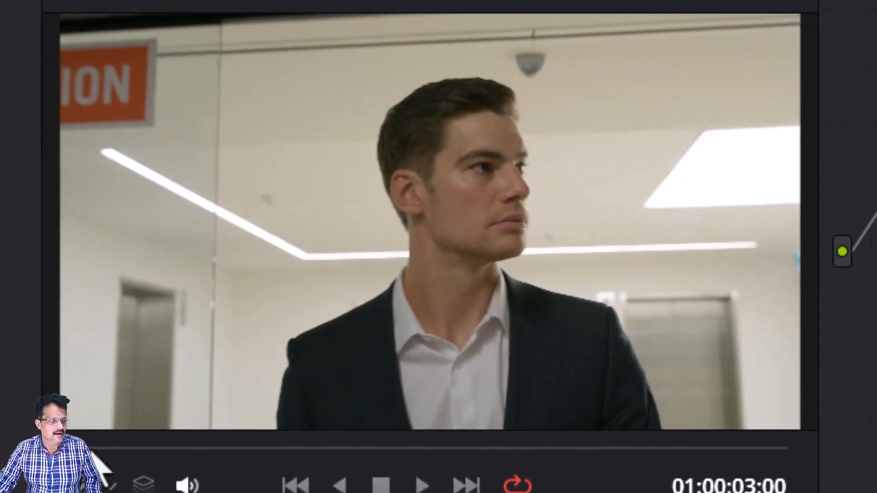
{"action": "left_click_drag", "start_coordinate": [86, 450], "coordinate": [73, 491]}
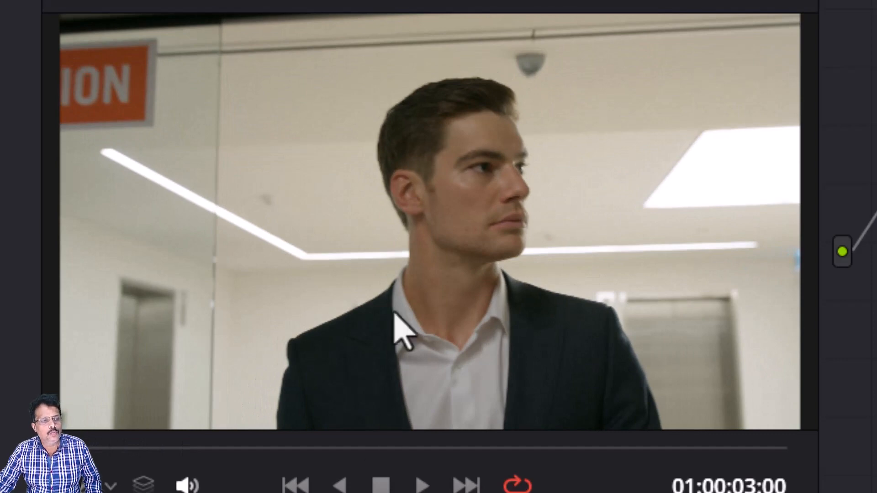
{"action": "left_click_drag", "start_coordinate": [73, 491], "coordinate": [635, 478]}
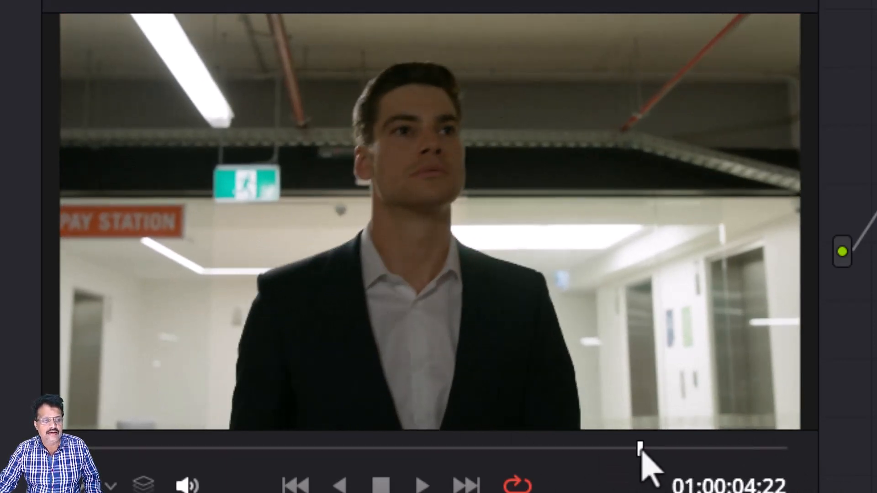
{"action": "left_click_drag", "start_coordinate": [636, 452], "coordinate": [612, 455]}
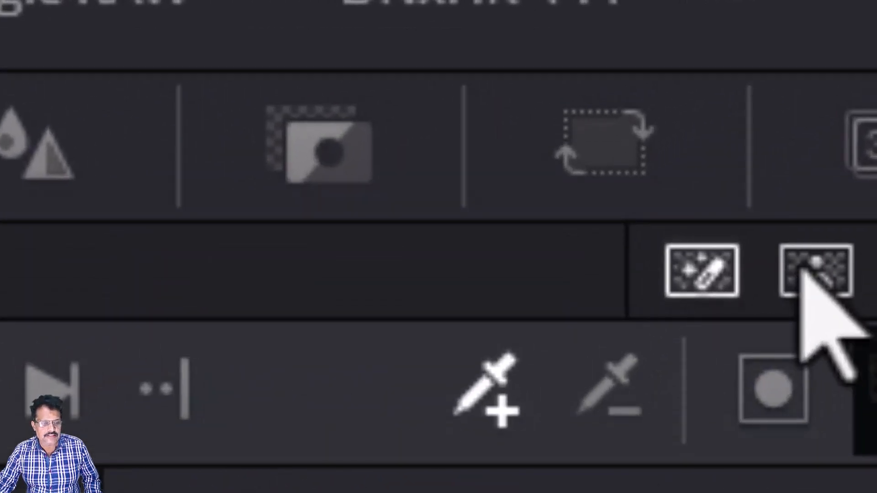
Switch the Magic Mask to Person mode, change it to Features and choose Face as the feature
{"action": "left_click", "coordinate": [816, 274]}
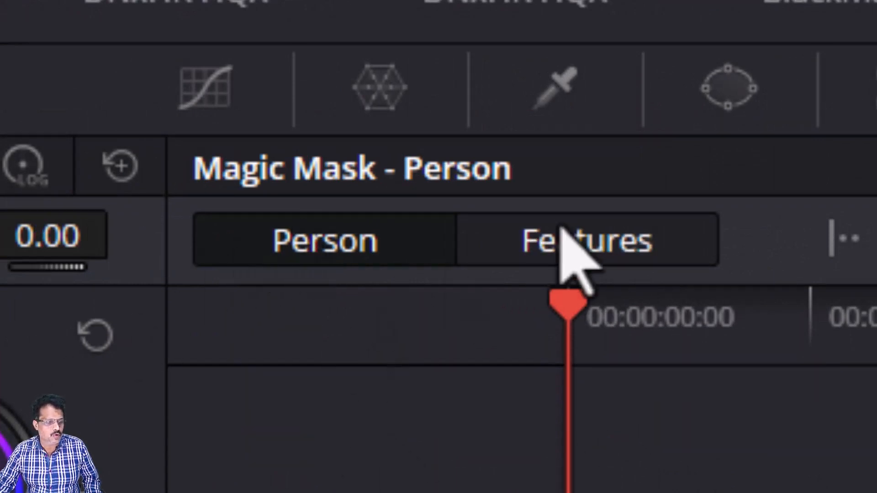
{"action": "left_click", "coordinate": [566, 246]}
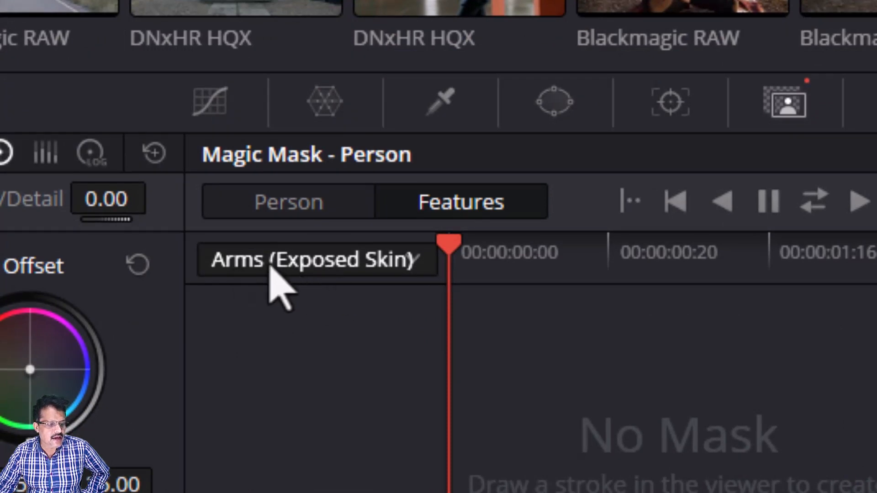
{"action": "left_click", "coordinate": [316, 267]}
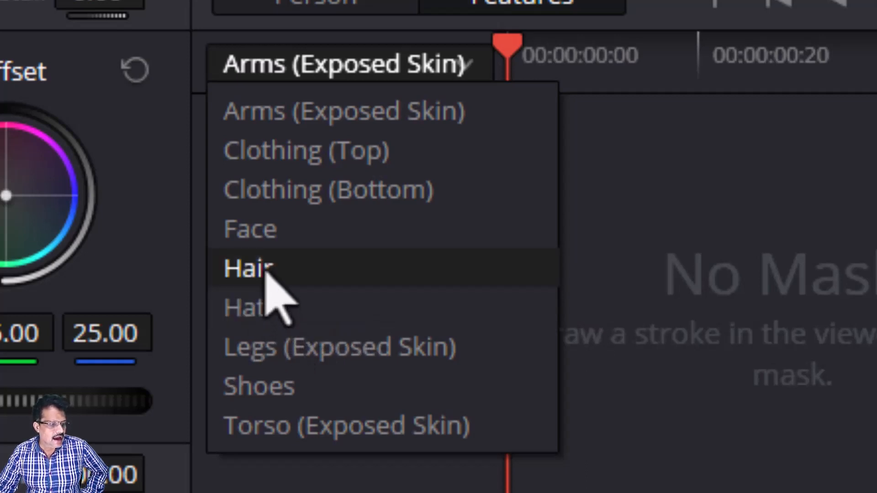
{"action": "left_click", "coordinate": [268, 244]}
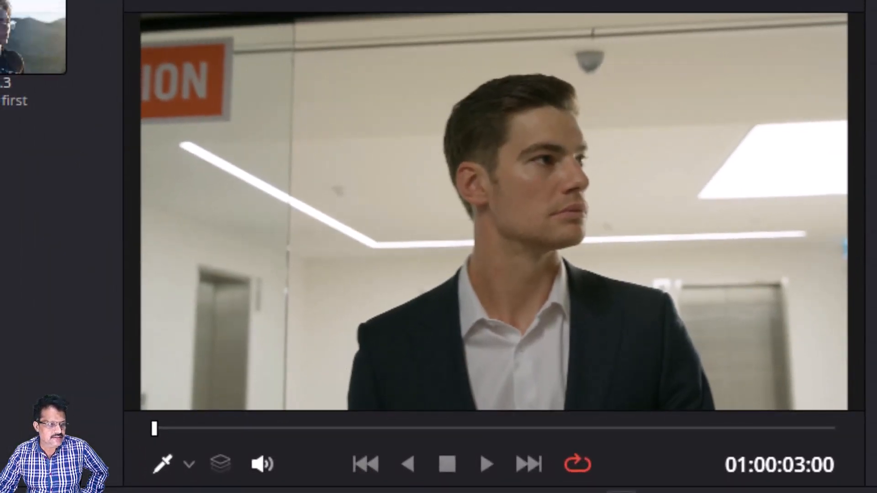
Enable the Qualifier viewer overlay, draw a short vertical stroke on the man's face and display the mask overlay
{"action": "left_click", "coordinate": [187, 466]}
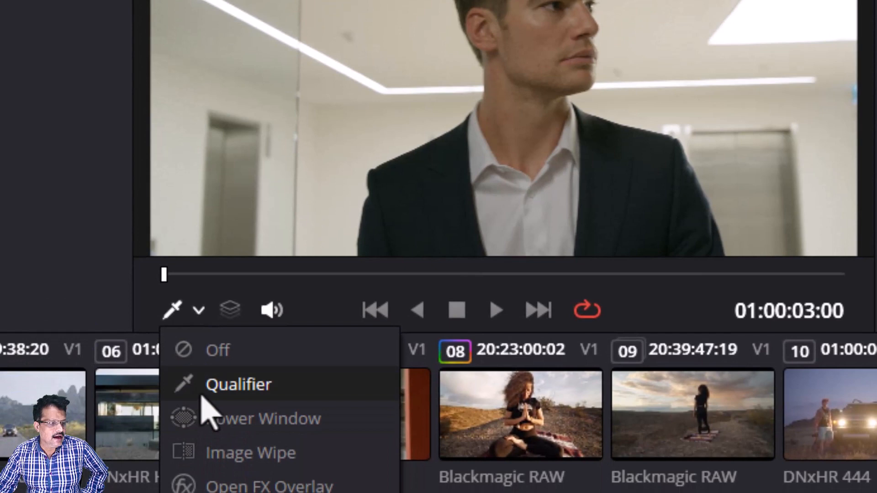
{"action": "left_click", "coordinate": [205, 386]}
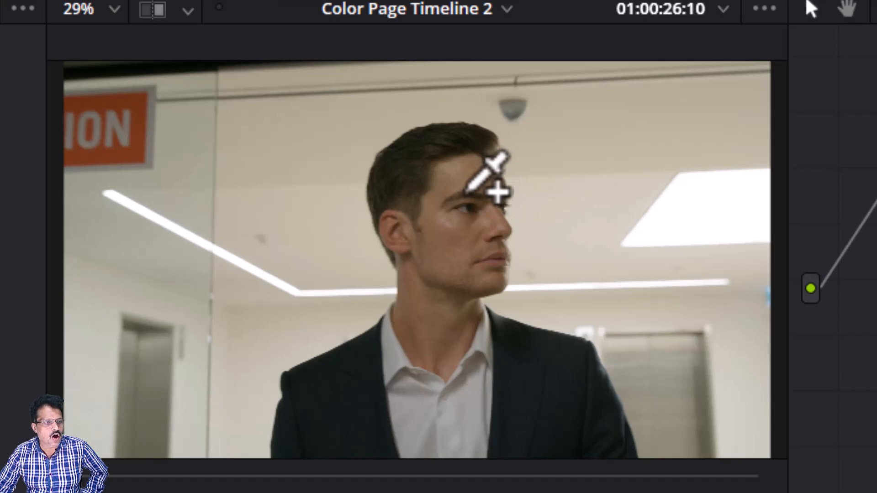
{"action": "left_click_drag", "start_coordinate": [470, 197], "coordinate": [471, 224]}
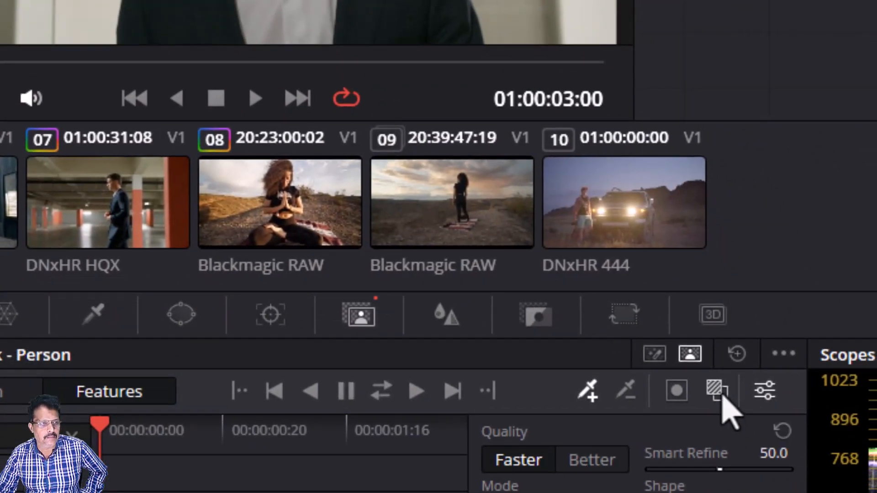
{"action": "left_click", "coordinate": [718, 390]}
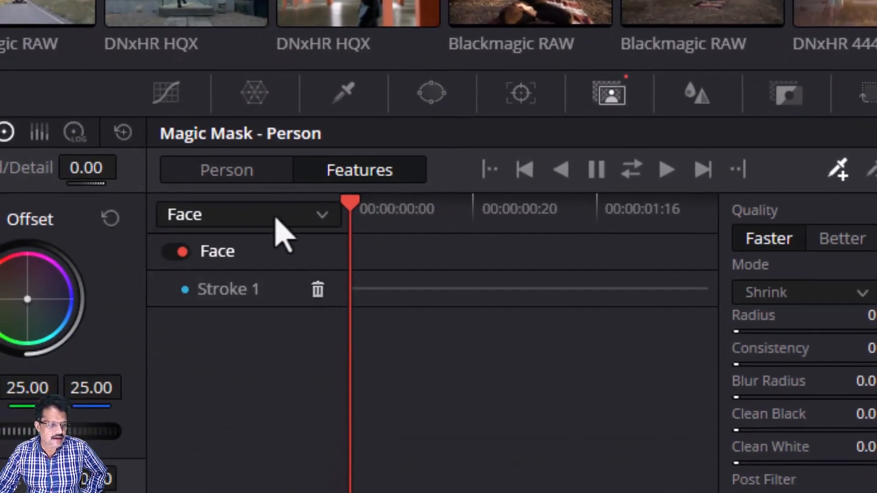
Choose the Torso (Exposed Skin) feature and draw a short stroke on the man's neck
{"action": "left_click", "coordinate": [276, 219]}
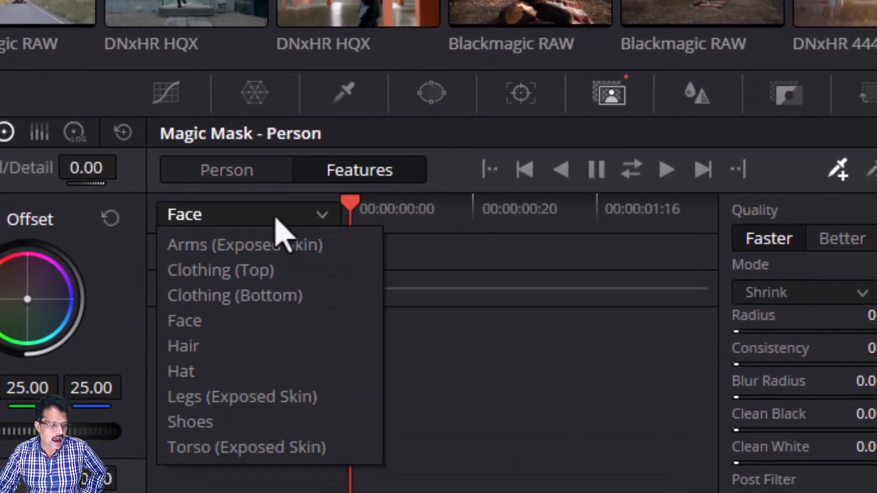
{"action": "left_click", "coordinate": [243, 450]}
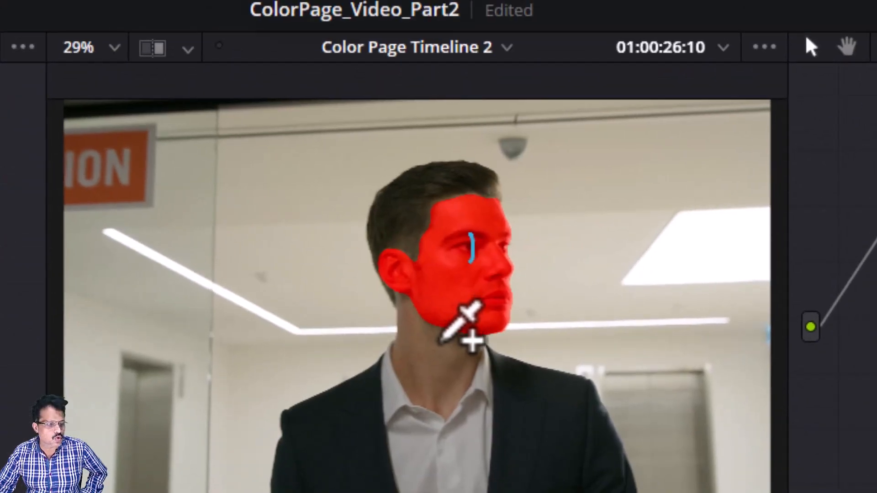
{"action": "left_click_drag", "start_coordinate": [440, 349], "coordinate": [435, 364]}
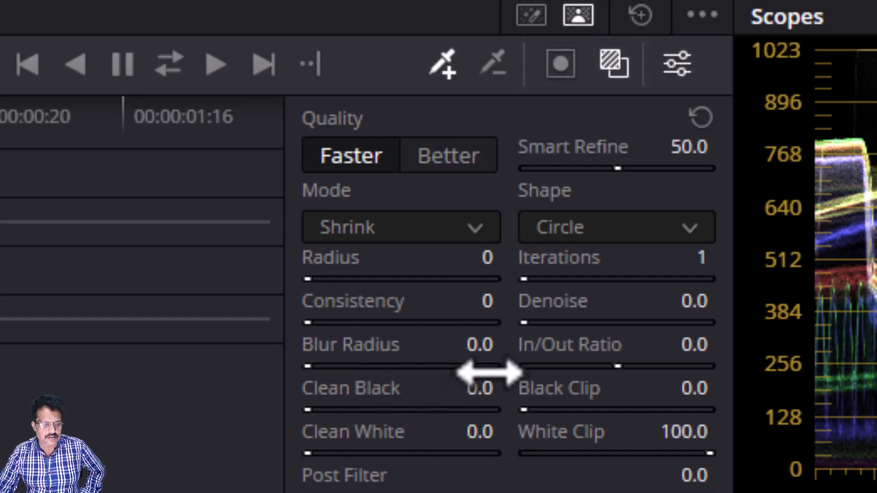
Set the mask's Blur Radius to 10, track both features forward through the clip and scrub back to review them
{"action": "left_click", "coordinate": [484, 355]}
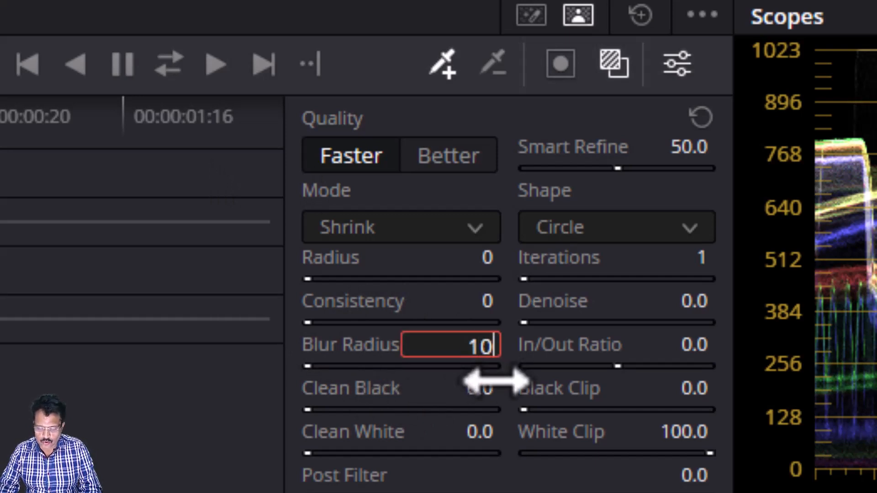
{"action": "key", "text": "Return"}
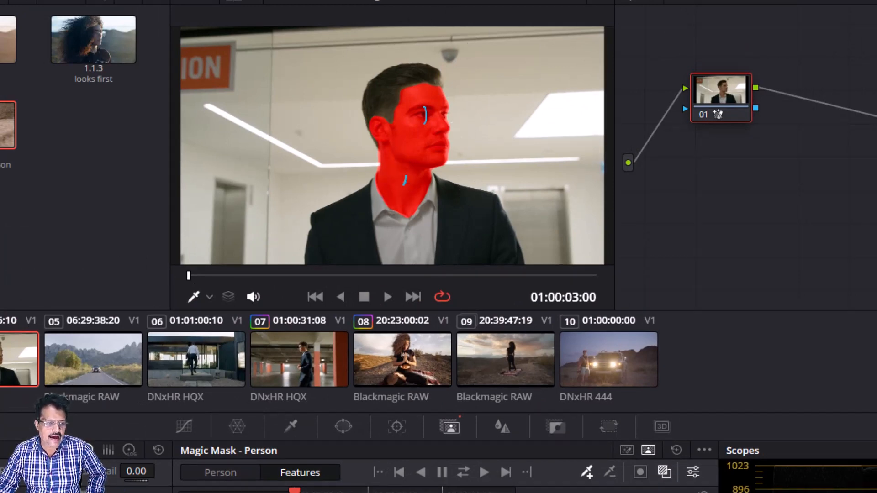
{"action": "left_click", "coordinate": [485, 475]}
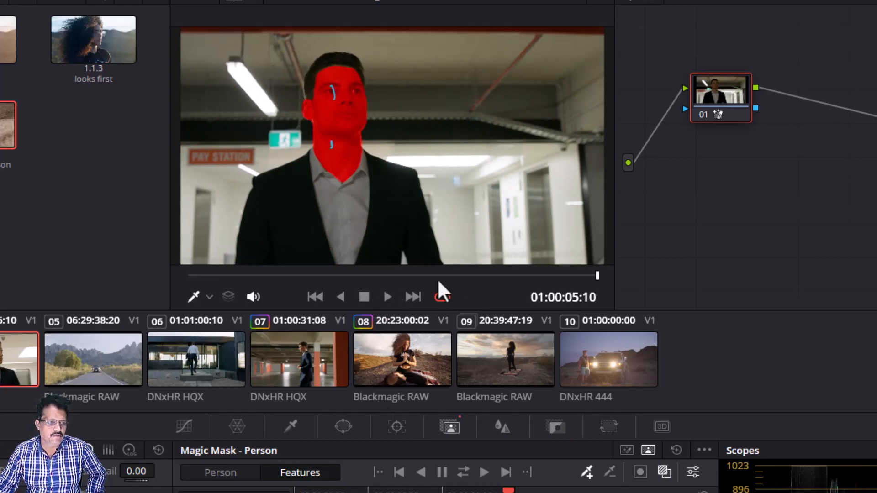
{"action": "left_click_drag", "start_coordinate": [596, 273], "coordinate": [463, 292]}
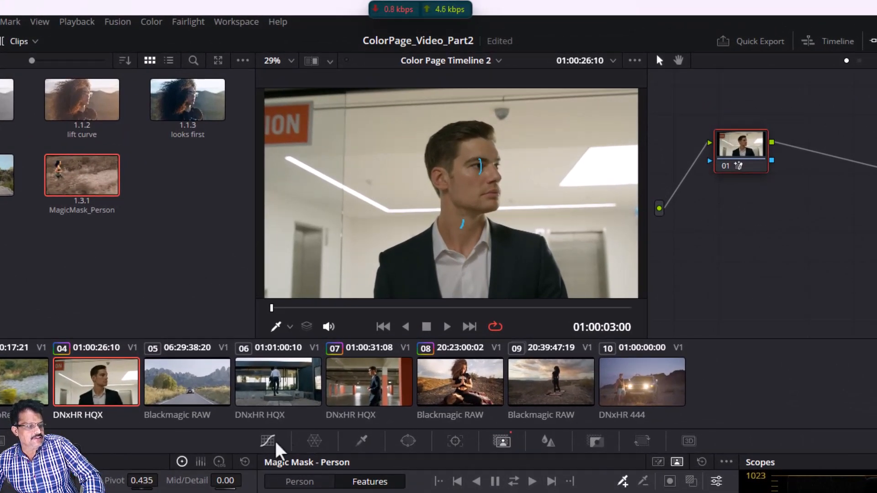
Show the custom curves, turn off the viewer's on-screen overlay and scrub the clip to 01:00:04:17
{"action": "left_click", "coordinate": [268, 441]}
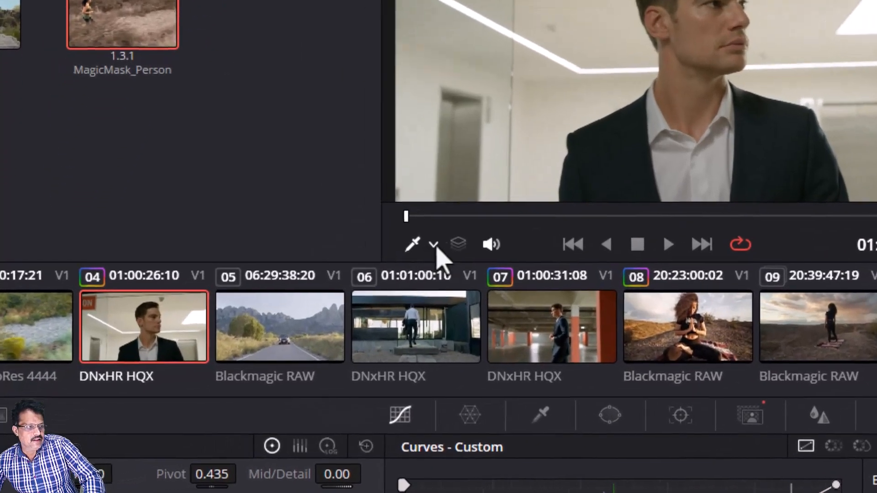
{"action": "left_click", "coordinate": [290, 326]}
{"action": "left_click", "coordinate": [490, 256]}
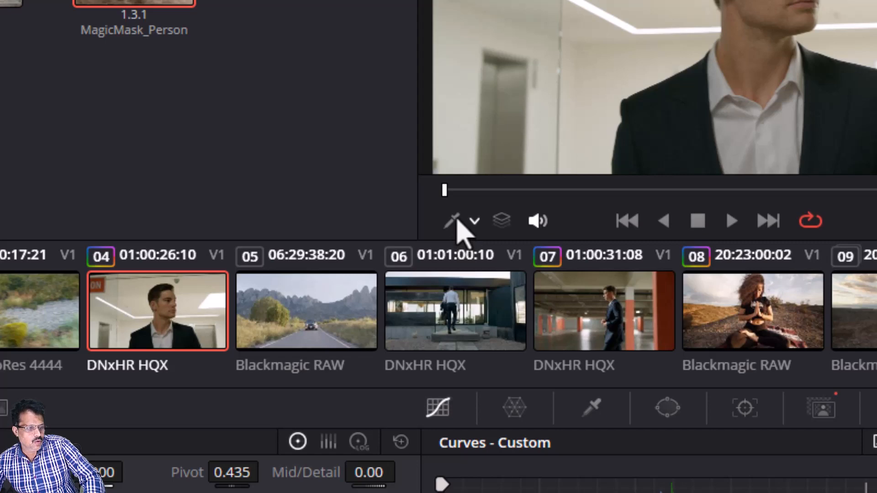
{"action": "left_click_drag", "start_coordinate": [446, 191], "coordinate": [491, 192]}
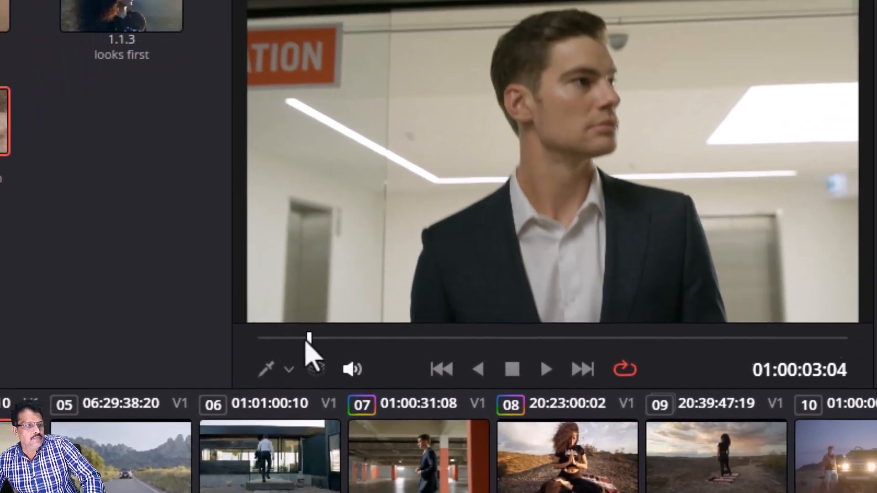
{"action": "left_click_drag", "start_coordinate": [307, 345], "coordinate": [650, 386]}
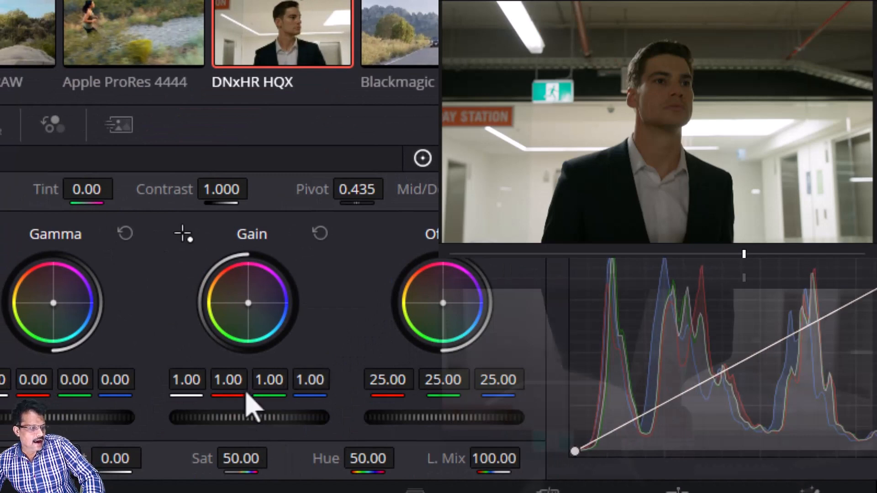
Grade the masked skin with a master Gain of 1.40, a master Gamma of 0.03 and a slight Color Boost increase
{"action": "left_click_drag", "start_coordinate": [183, 385], "coordinate": [207, 384]}
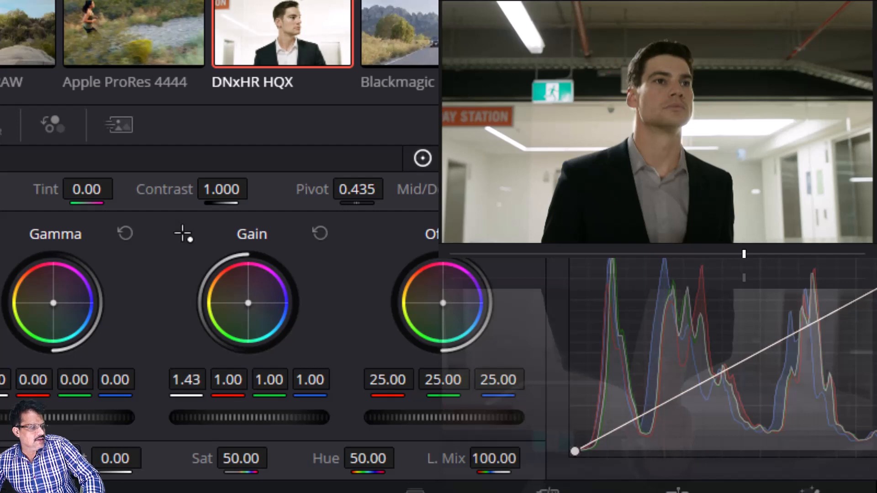
{"action": "left_click_drag", "start_coordinate": [187, 380], "coordinate": [185, 380]}
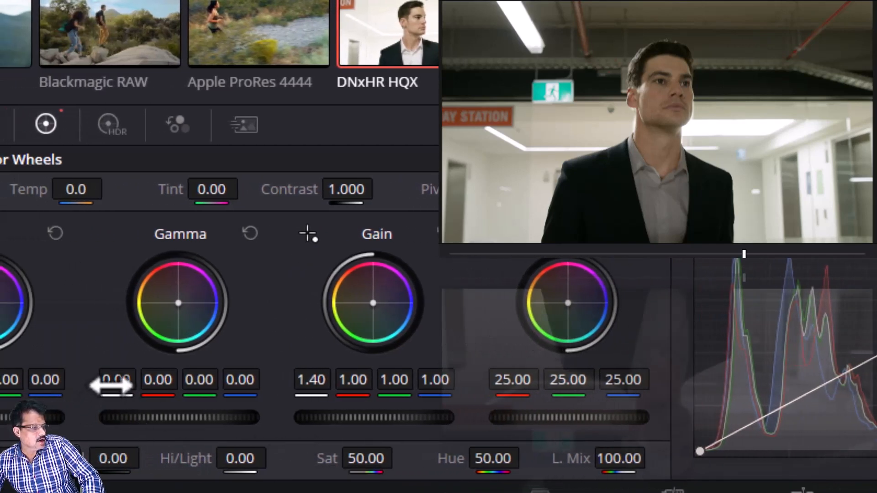
{"action": "left_click_drag", "start_coordinate": [116, 380], "coordinate": [119, 380]}
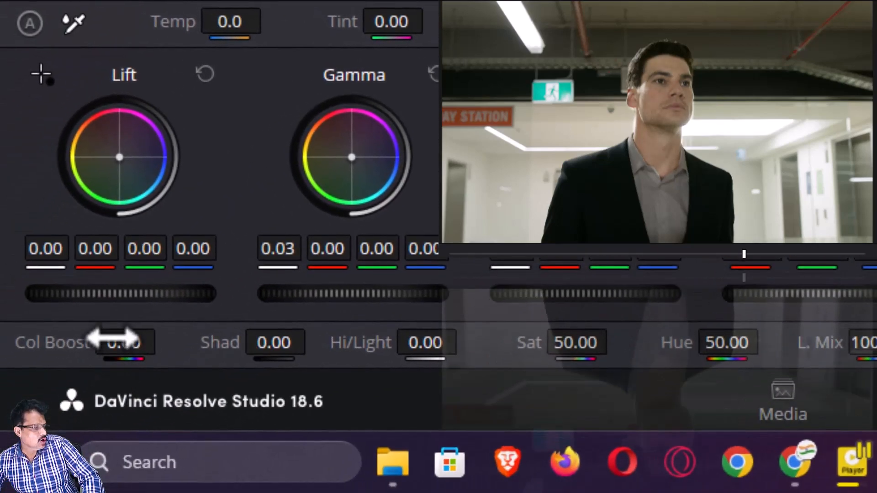
{"action": "mouse_move", "coordinate": [111, 338]}
{"action": "left_mouse_down"}
{"action": "mouse_move", "coordinate": [123, 338]}
{"action": "mouse_move", "coordinate": [114, 342]}
{"action": "left_mouse_up"}
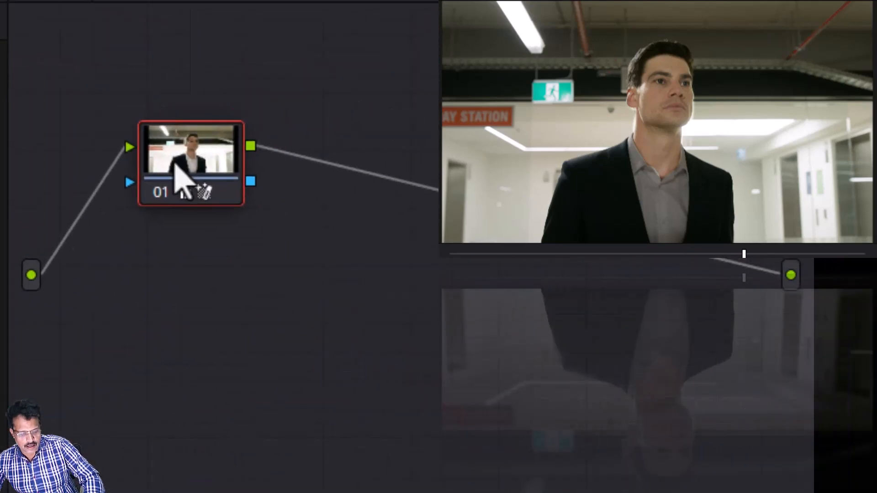
Toggle node 01 off and on to compare the skin grade, and scrub through the clip to check it
{"action": "key", "text": "ctrl+d"}
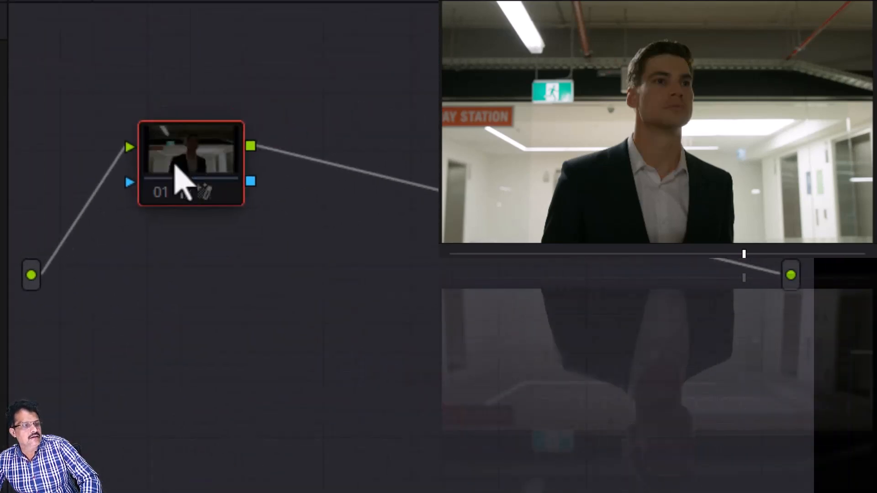
{"action": "key", "text": "ctrl+d"}
{"action": "key", "text": "ctrl+d"}
{"action": "key", "text": "ctrl+d"}
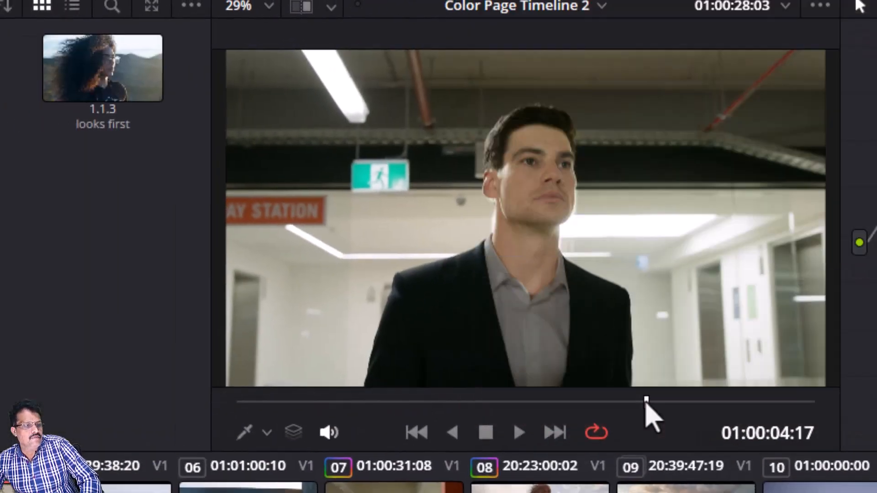
{"action": "left_click_drag", "start_coordinate": [646, 402], "coordinate": [521, 424]}
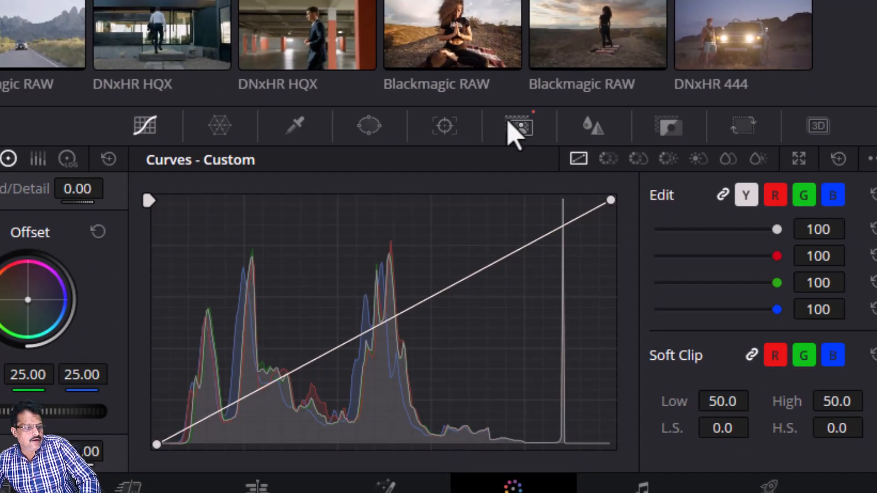
Reopen the Magic Mask settings, set Quality to Better and set the Blur Radius to 70
{"action": "left_click", "coordinate": [541, 214]}
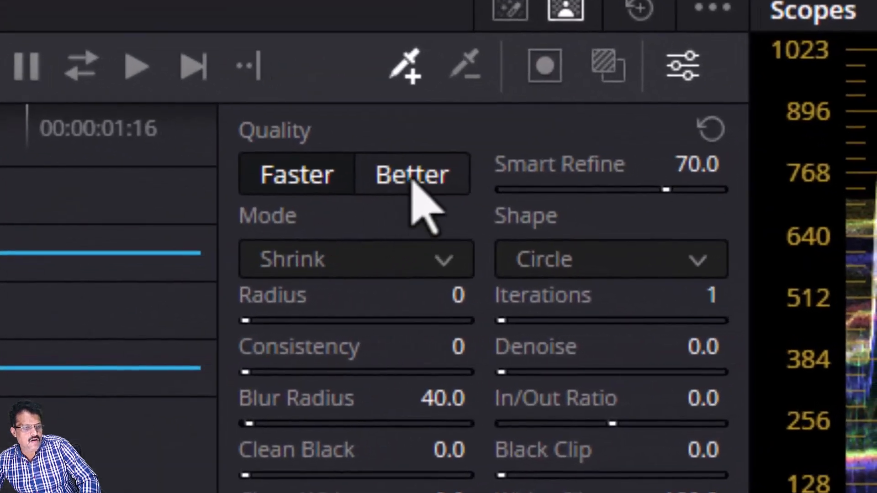
{"action": "left_click", "coordinate": [715, 252]}
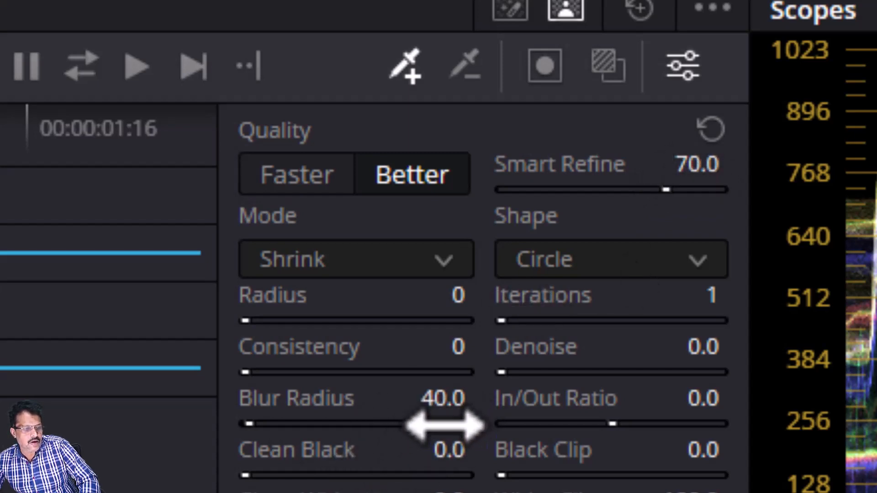
{"action": "double_click", "coordinate": [445, 406]}
{"action": "type", "text": "7"}
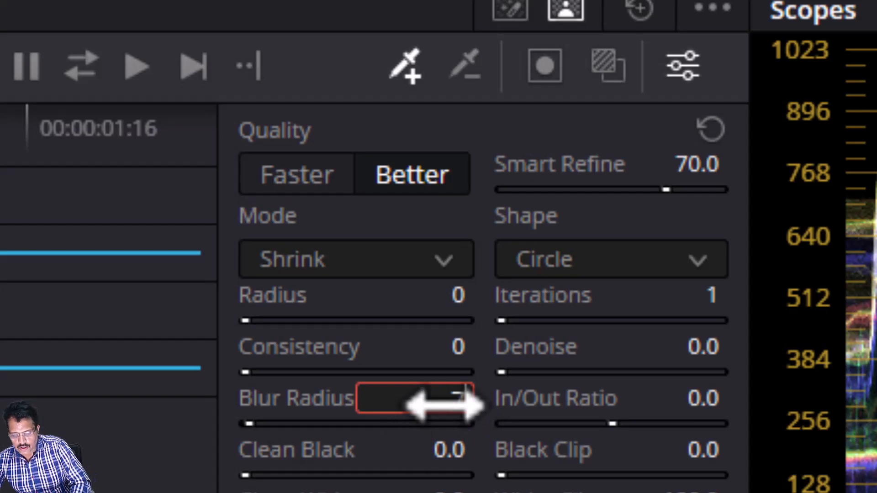
{"action": "type", "text": "0"}
{"action": "key", "text": "Return"}
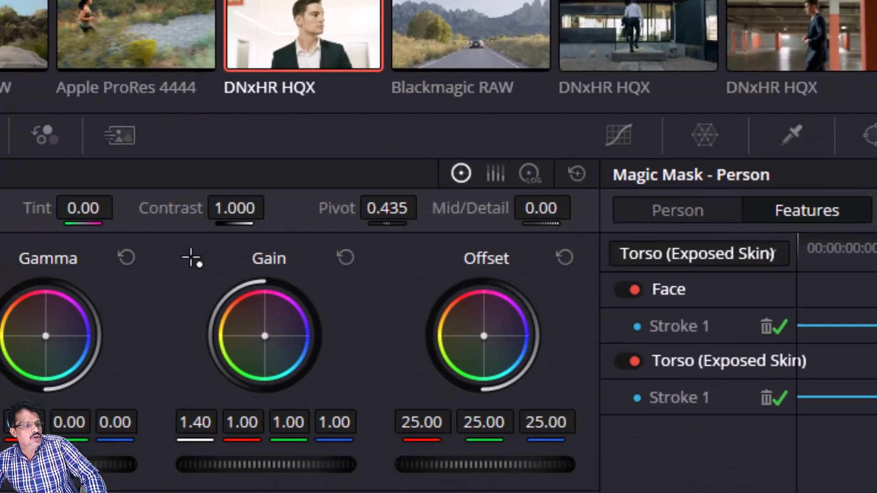
Set the master Gain to 1.20 and the master Gamma to 0.07, and raise the contrast slightly
{"action": "left_click", "coordinate": [190, 422]}
{"action": "type", "text": "1"}
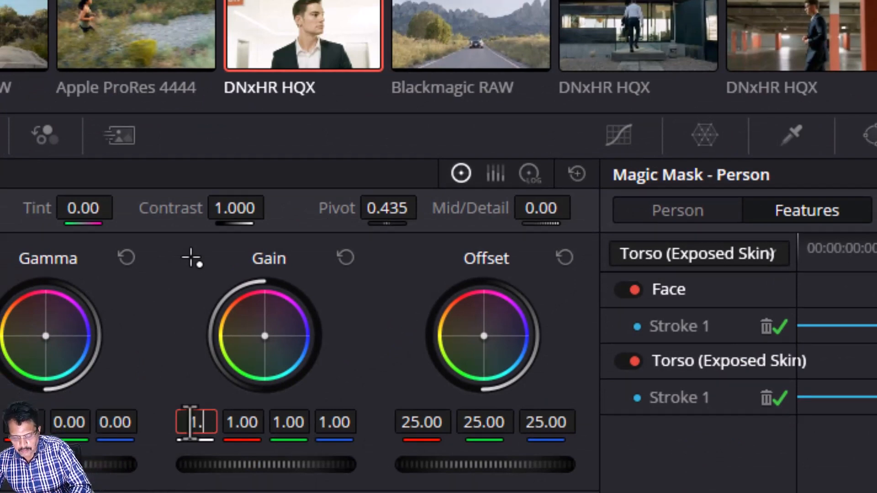
{"action": "type", "text": ".2"}
{"action": "key", "text": "Return"}
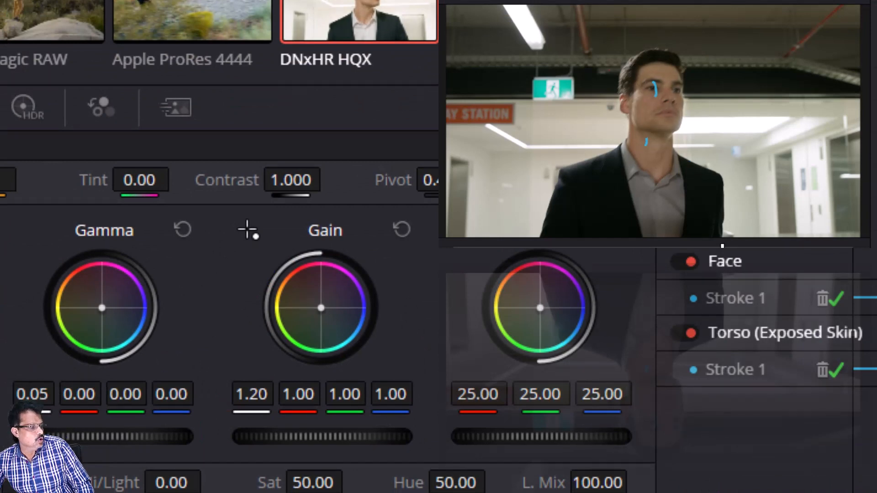
{"action": "left_click_drag", "start_coordinate": [103, 437], "coordinate": [105, 437]}
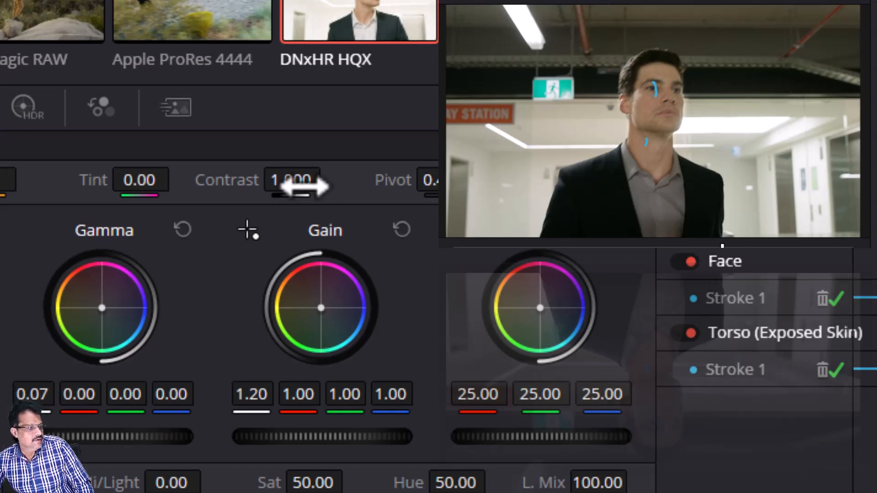
{"action": "left_click_drag", "start_coordinate": [290, 180], "coordinate": [329, 180]}
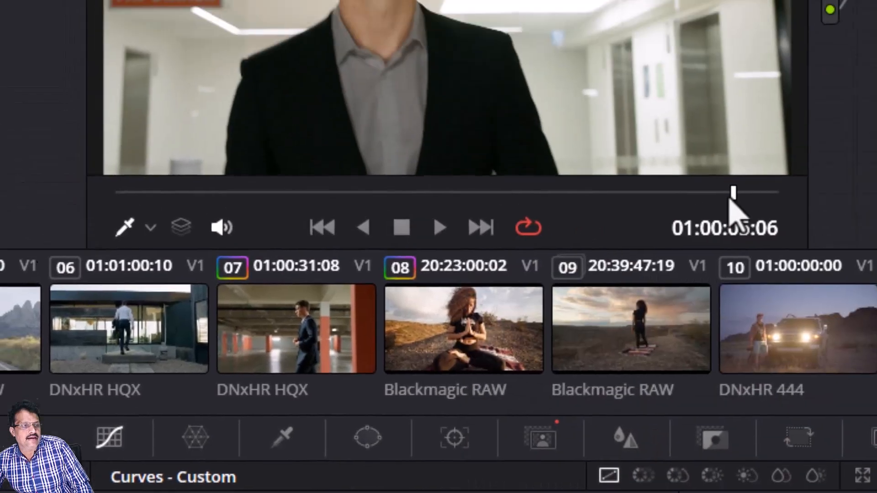
Scrub the clip back to its first frame at 01:00:03:00 to check the graded face and neck
{"action": "left_click_drag", "start_coordinate": [730, 201], "coordinate": [290, 207]}
{"action": "left_click_drag", "start_coordinate": [330, 462], "coordinate": [157, 467]}
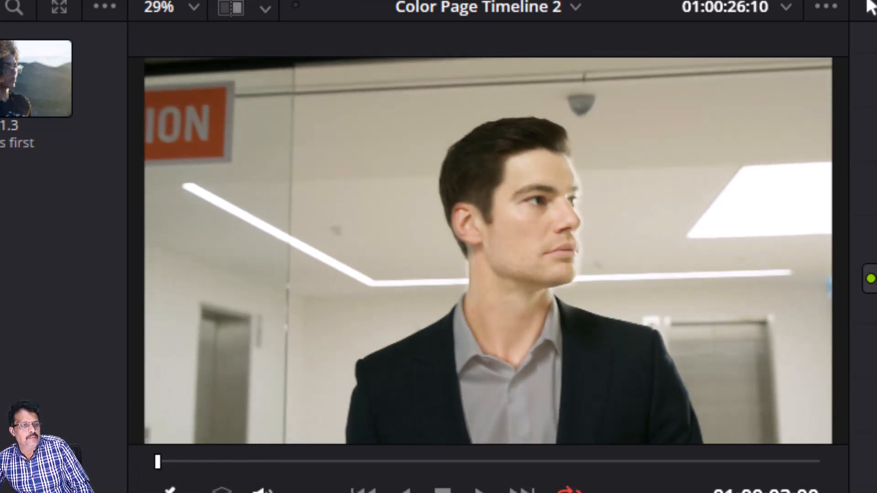
{"action": "left_click_drag", "start_coordinate": [158, 463], "coordinate": [94, 480]}
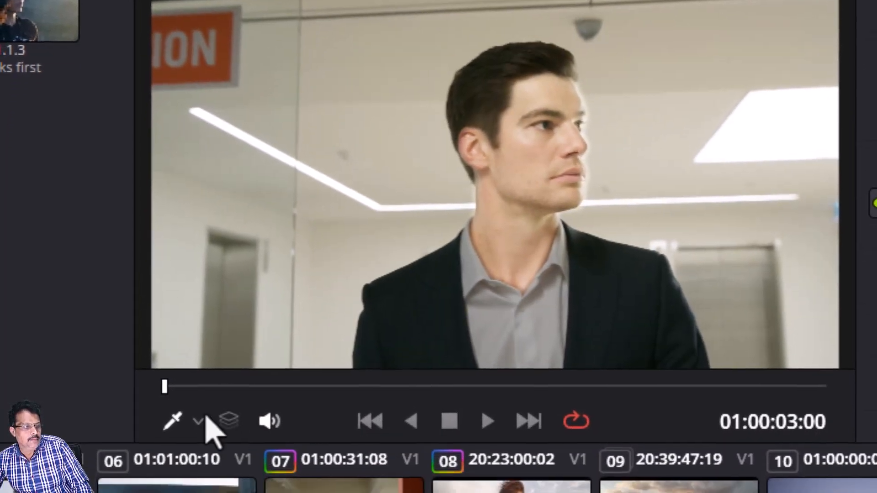
Turn off the viewer's on-screen overlay, grab a still of the graded frame and label it facemask
{"action": "left_click", "coordinate": [192, 492]}
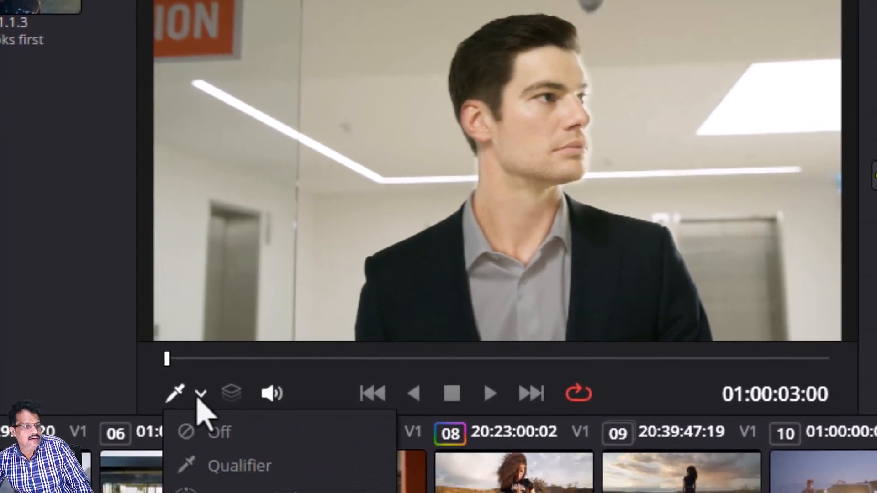
{"action": "left_click", "coordinate": [213, 439]}
{"action": "right_click", "coordinate": [504, 120]}
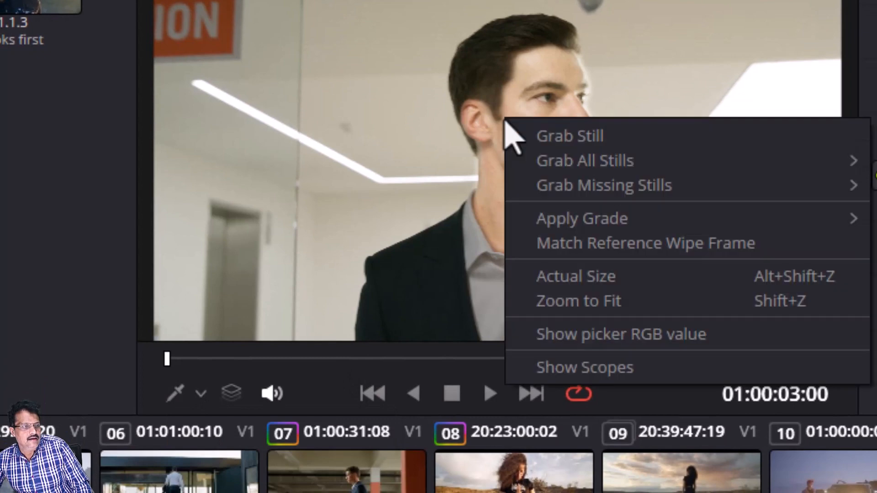
{"action": "left_click", "coordinate": [525, 137]}
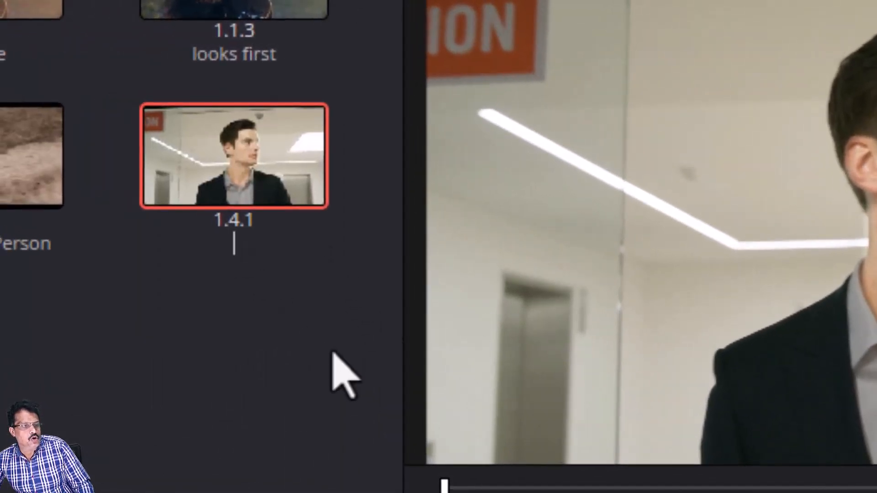
{"action": "type", "text": "facemask"}
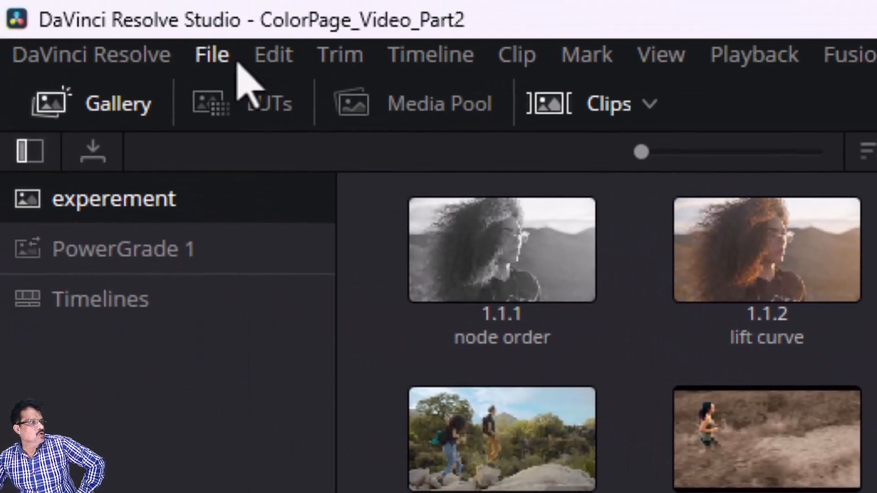
Save the ColorPage_Video_Part2 project
{"action": "left_click", "coordinate": [212, 57]}
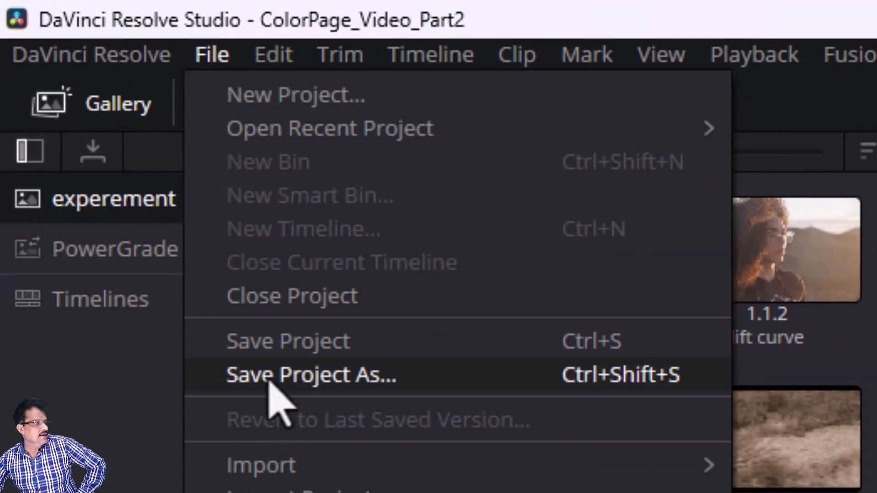
{"action": "left_click", "coordinate": [273, 342]}
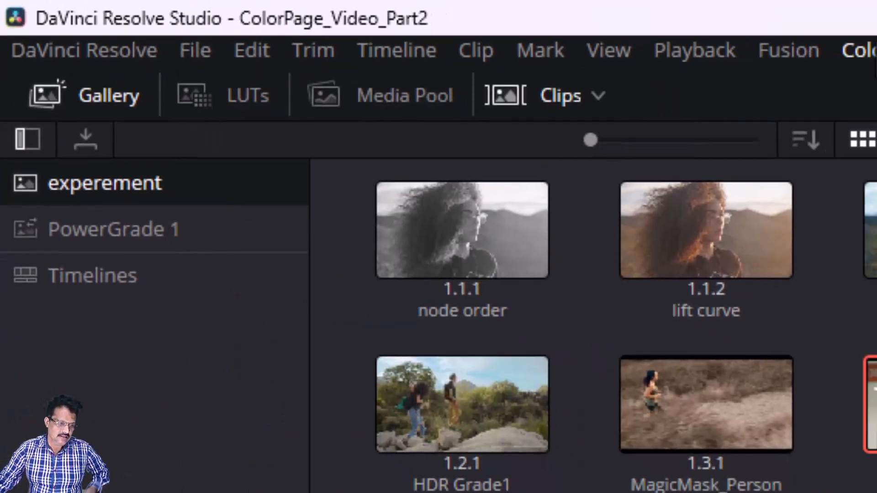